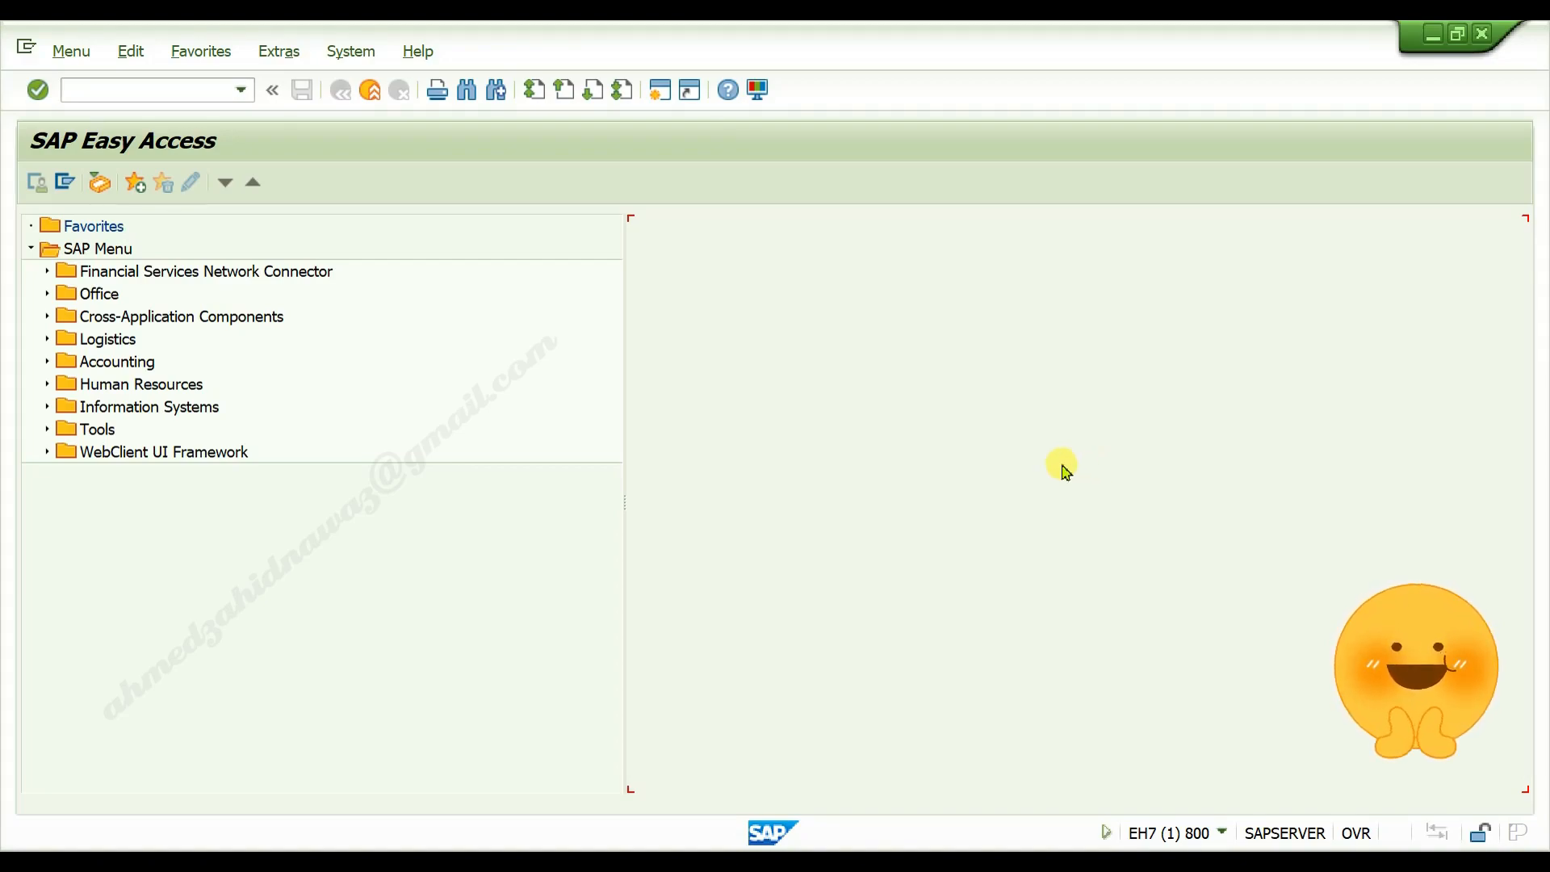
- Run transaction OMS2 to reach the material types overview of 83 entries
{"action": "left_click", "coordinate": [170, 90]}
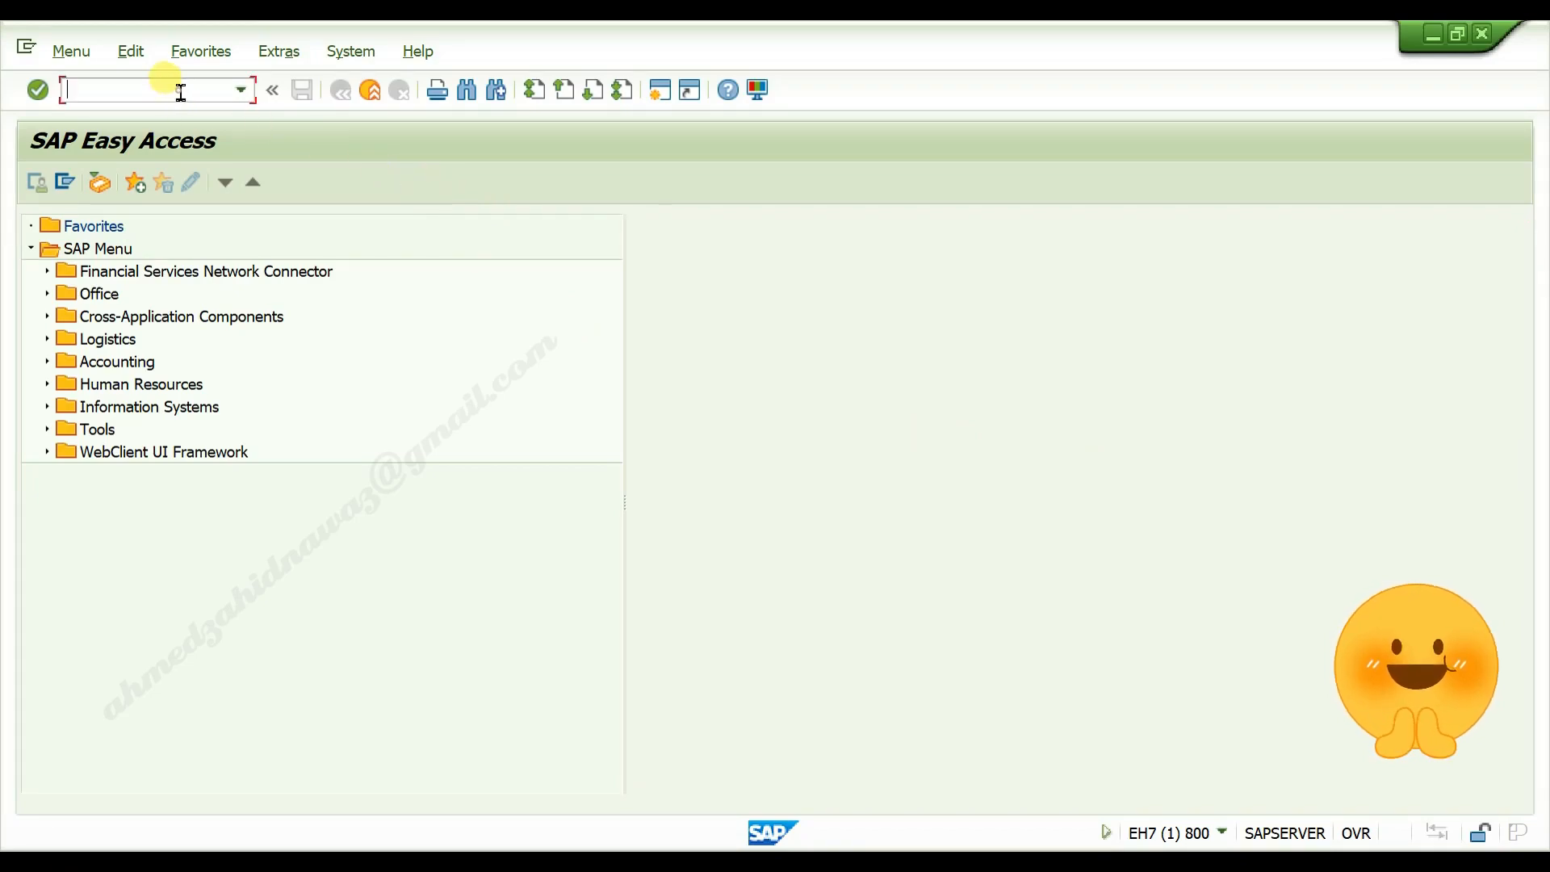
{"action": "type", "text": "oms2"}
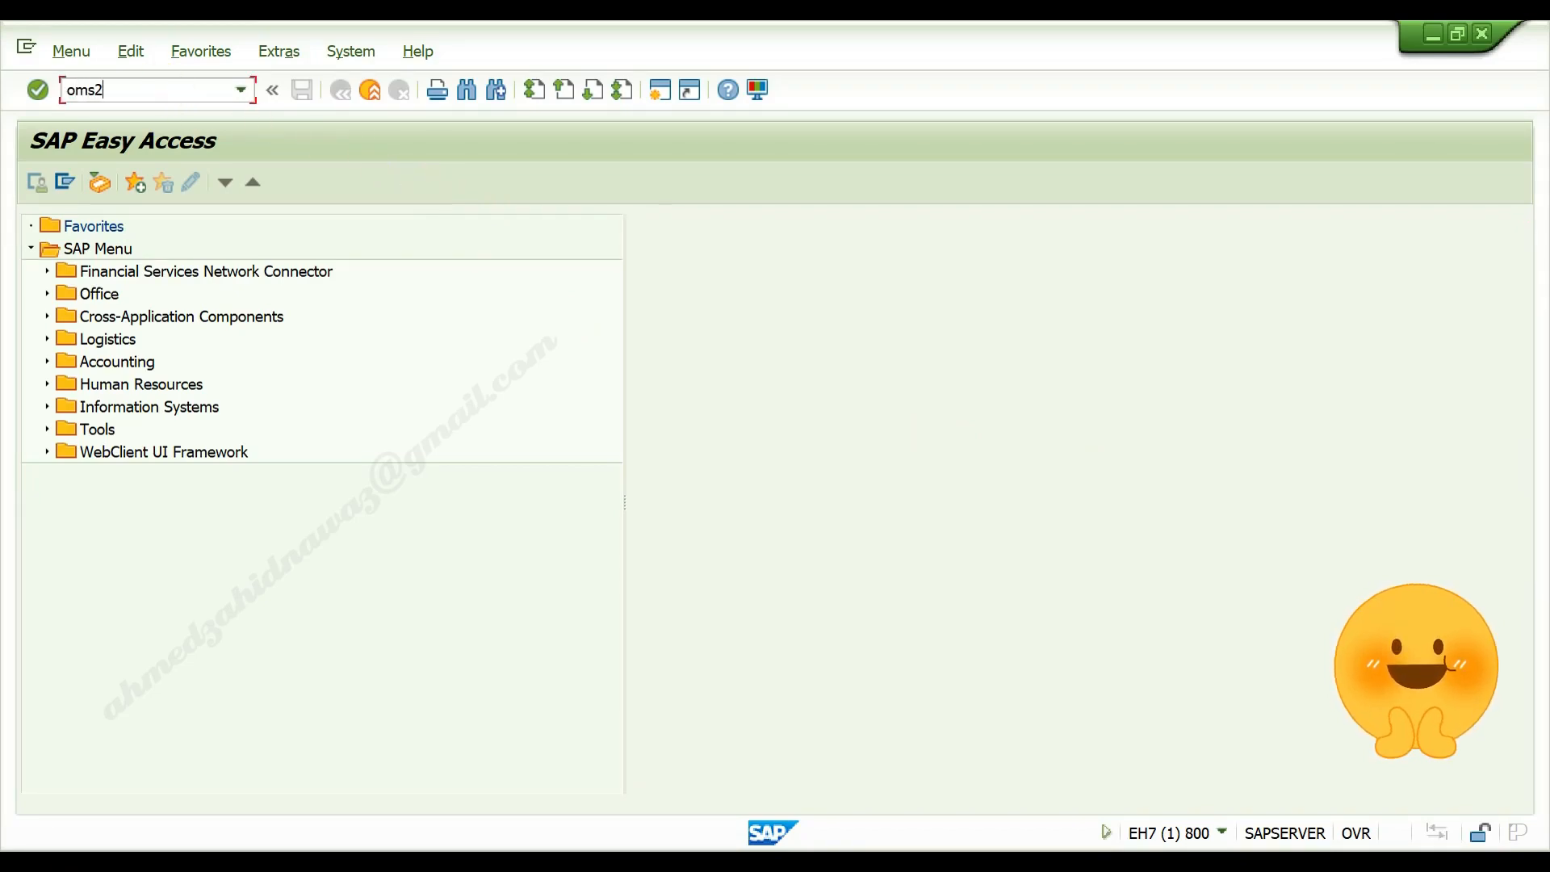
{"action": "key", "text": "Return"}
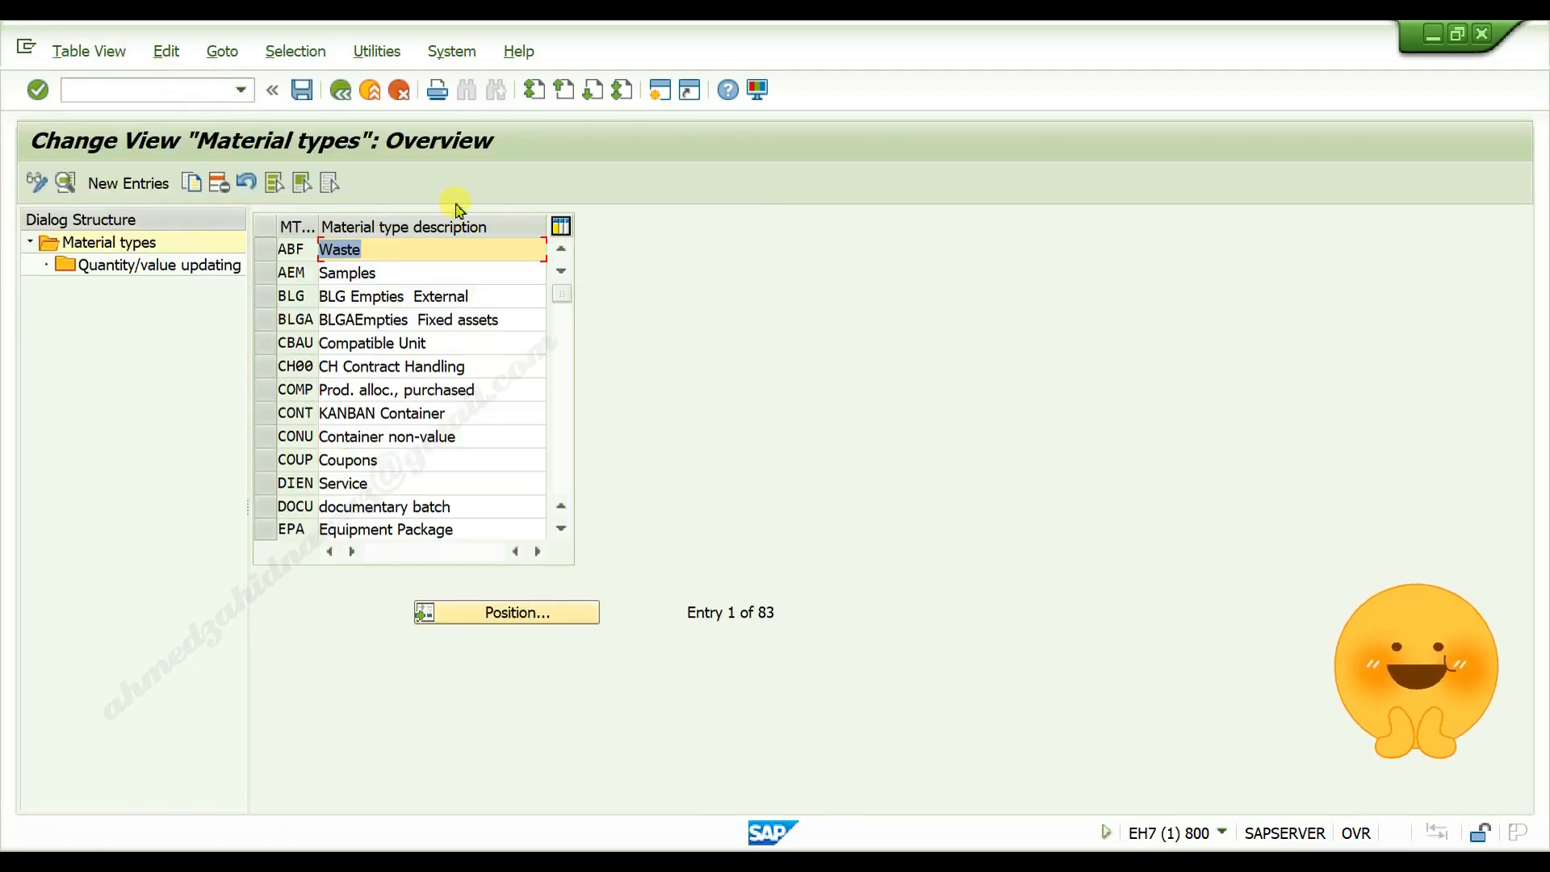
- Use Position... to jump the list to material type ROH Raw material
{"action": "left_click", "coordinate": [517, 615]}
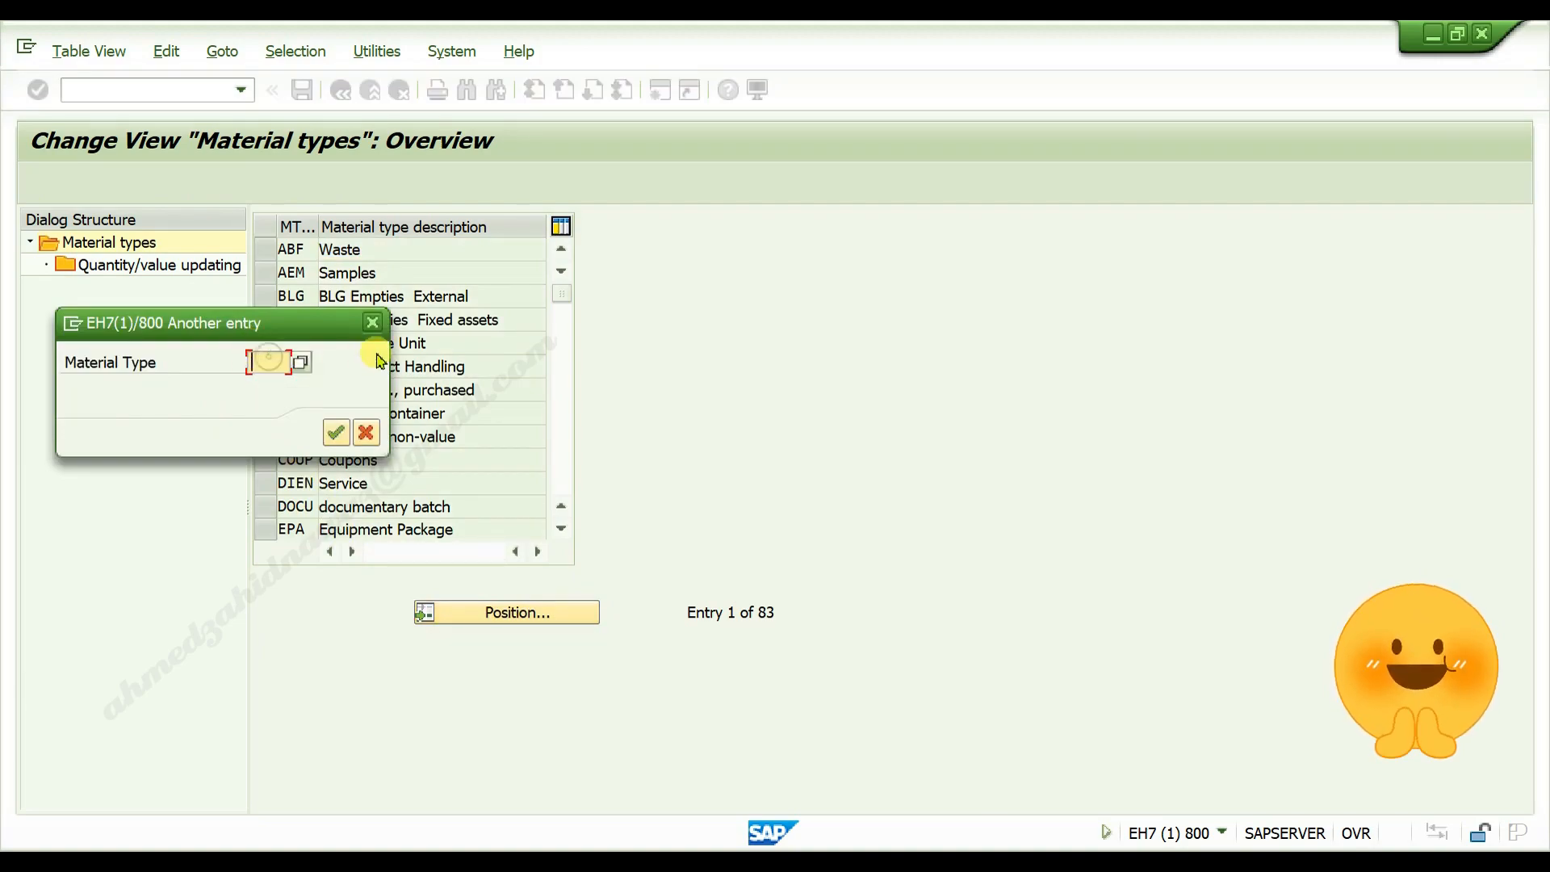
{"action": "type", "text": "roh"}
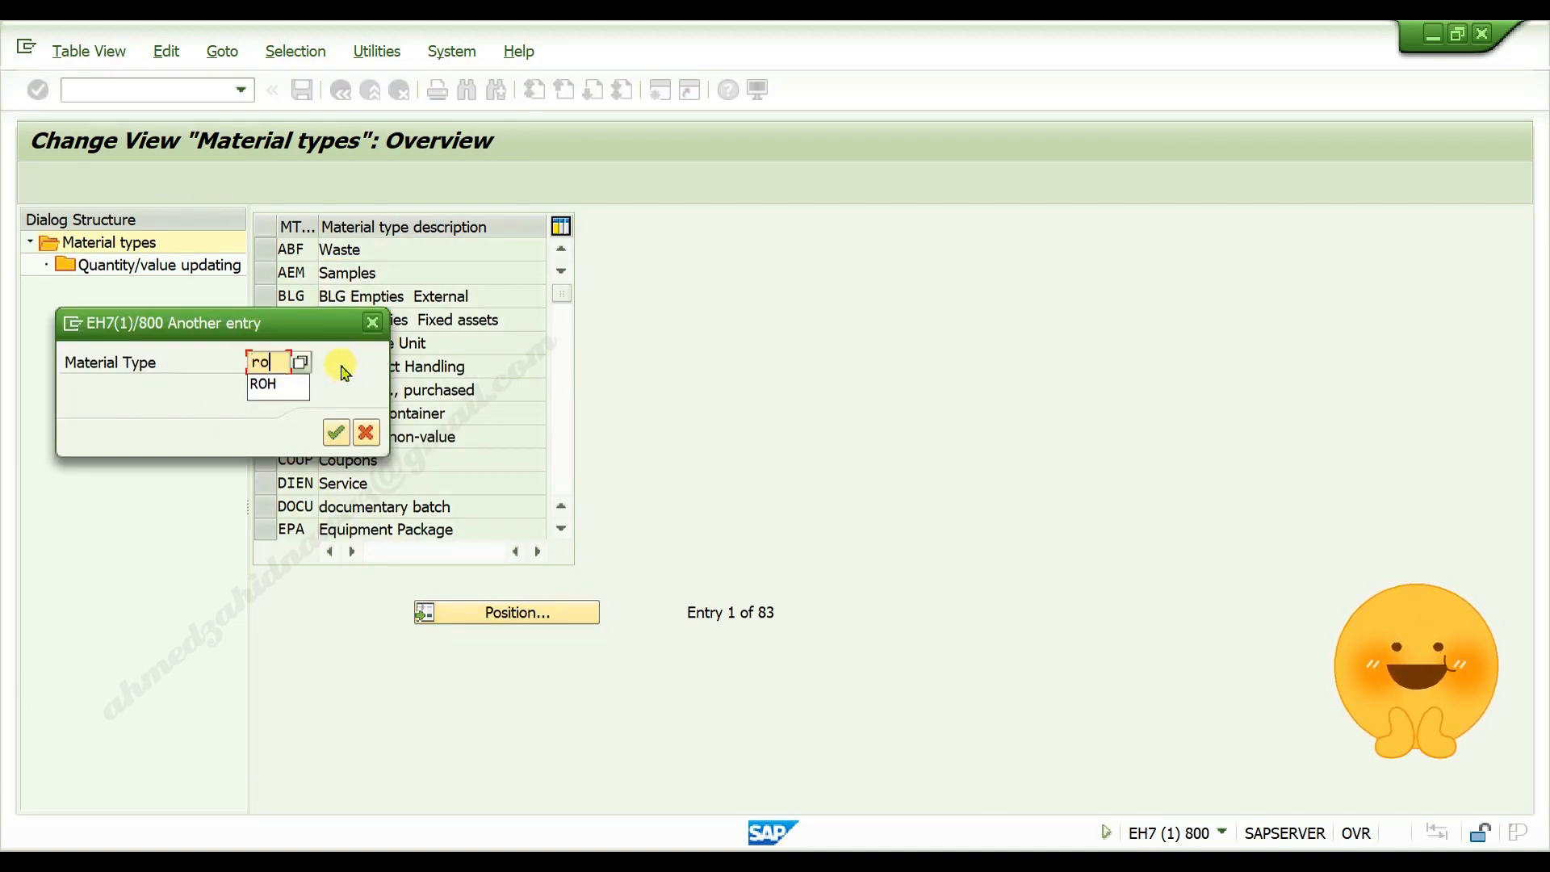
{"action": "left_click", "coordinate": [336, 436]}
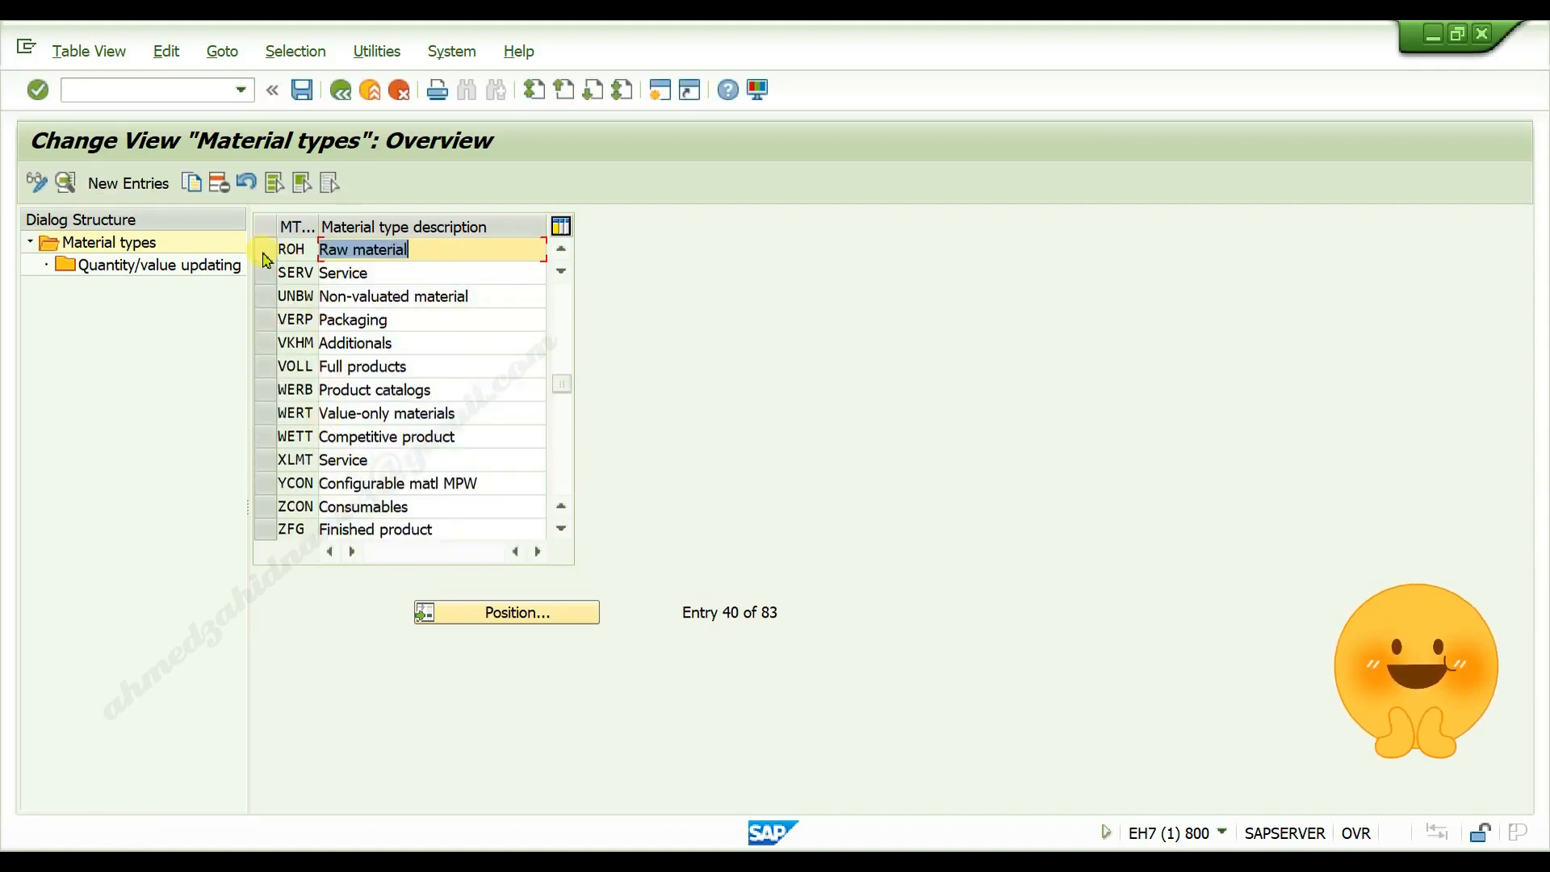
- Copy ROH as new material type ZZR3 with description 'ZZR3 Raw material'
{"action": "left_click", "coordinate": [267, 253]}
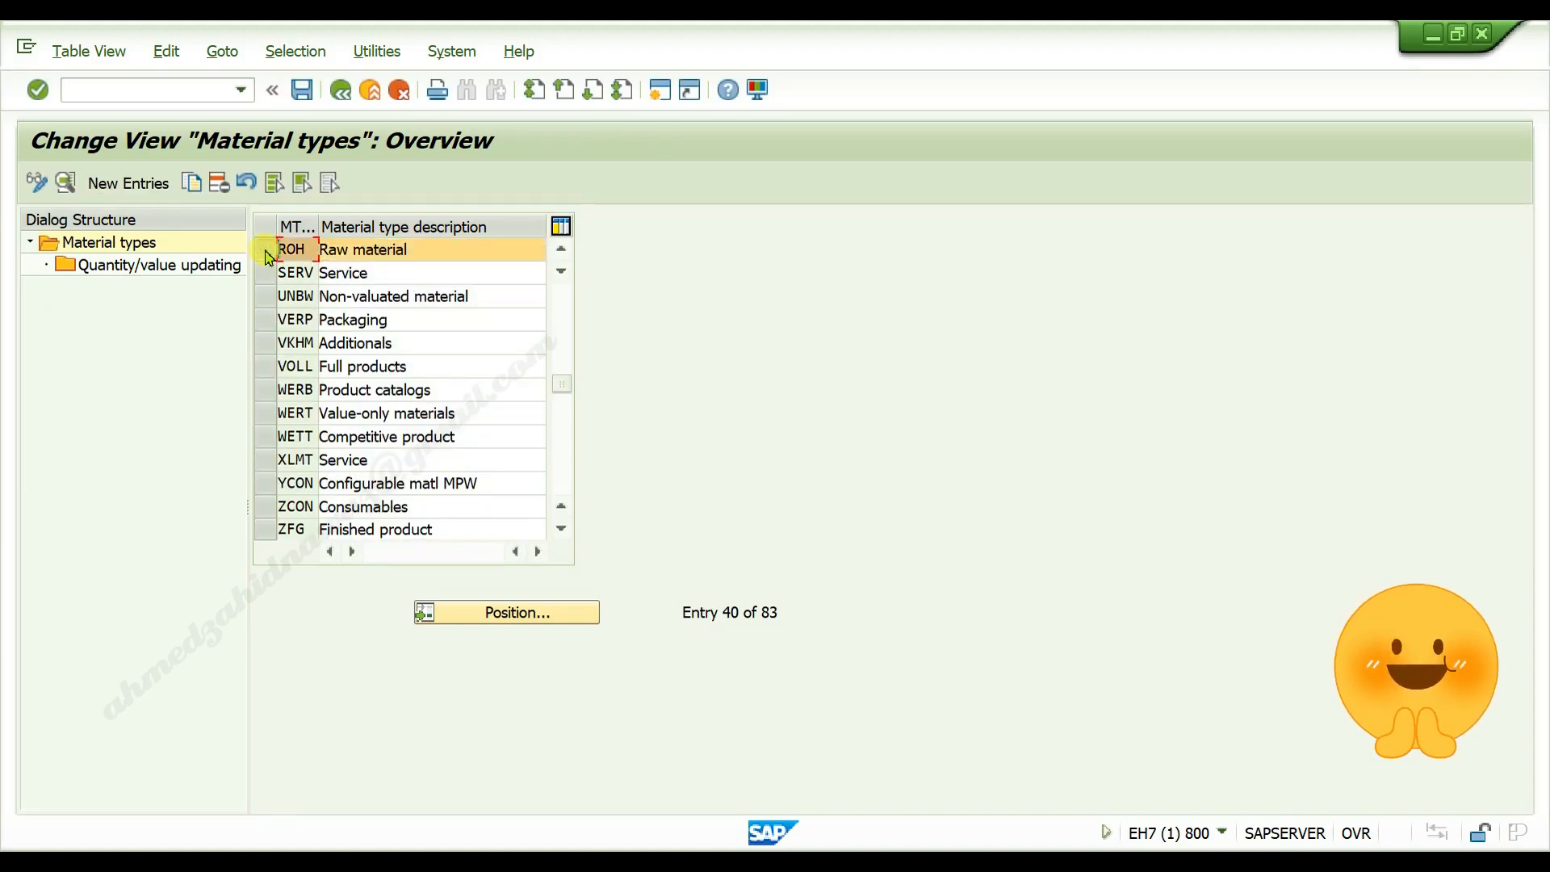
{"action": "left_click", "coordinate": [191, 186]}
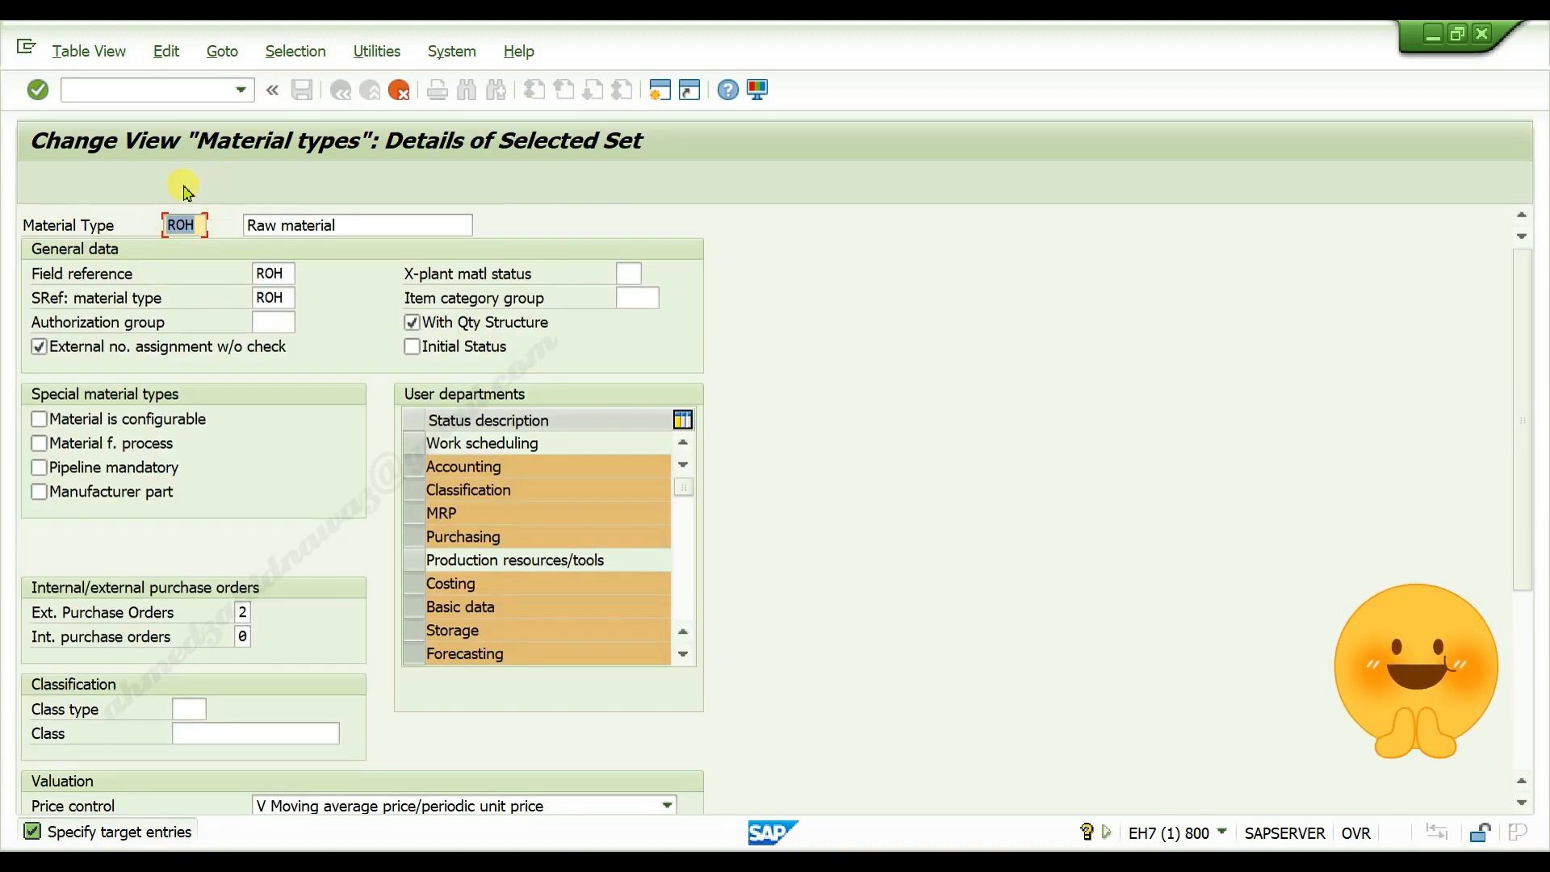
{"action": "key", "text": "BackSpace"}
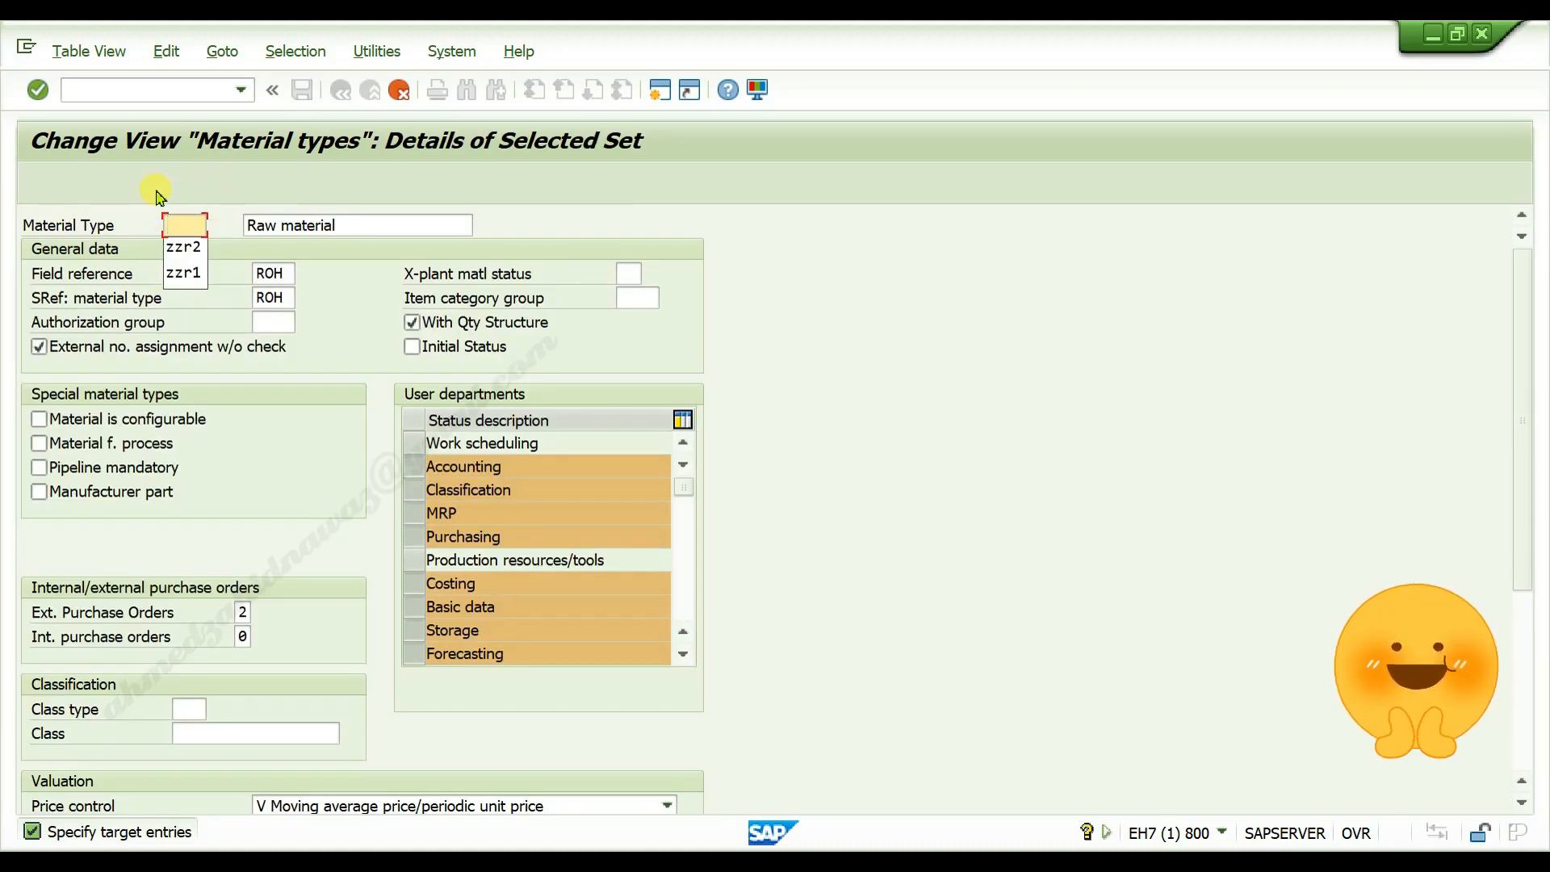
{"action": "type", "text": "zz"}
{"action": "type", "text": "r3"}
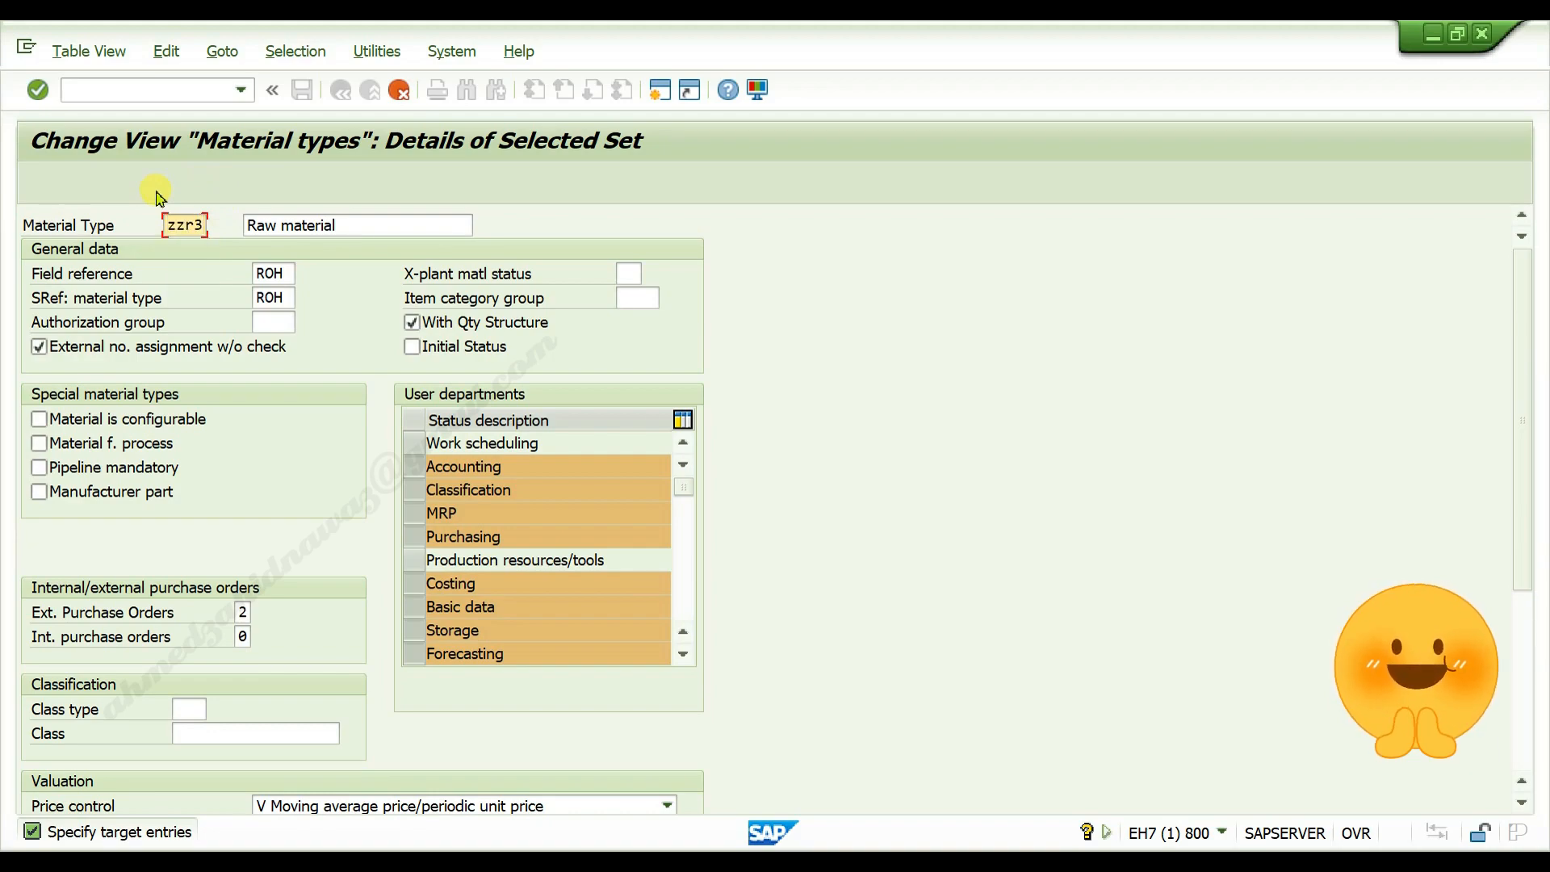
{"action": "left_click", "coordinate": [250, 228]}
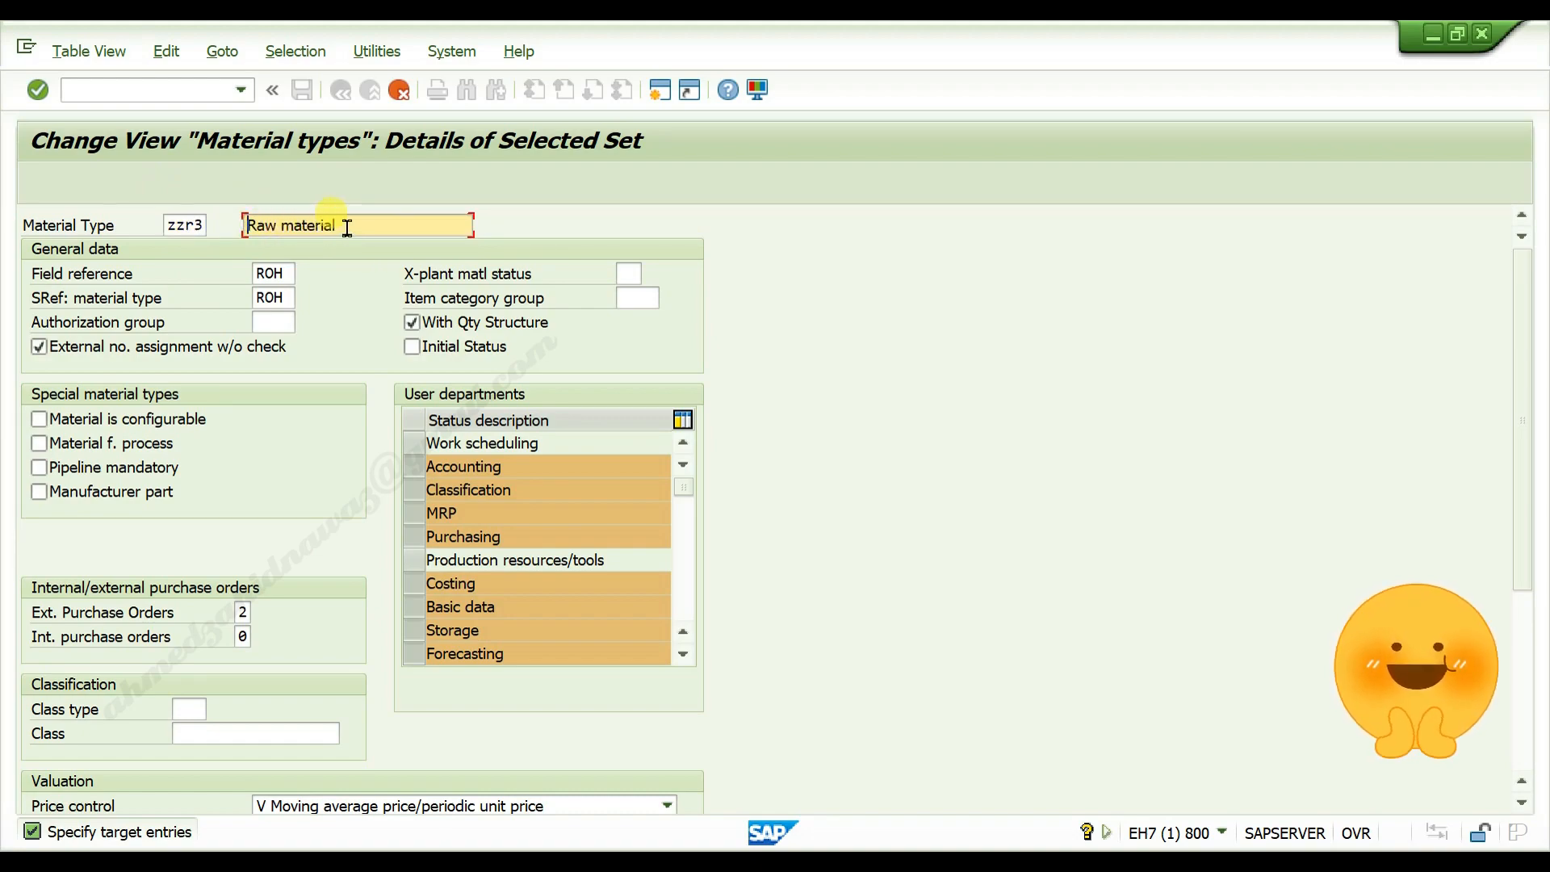
{"action": "type", "text": "ZZ"}
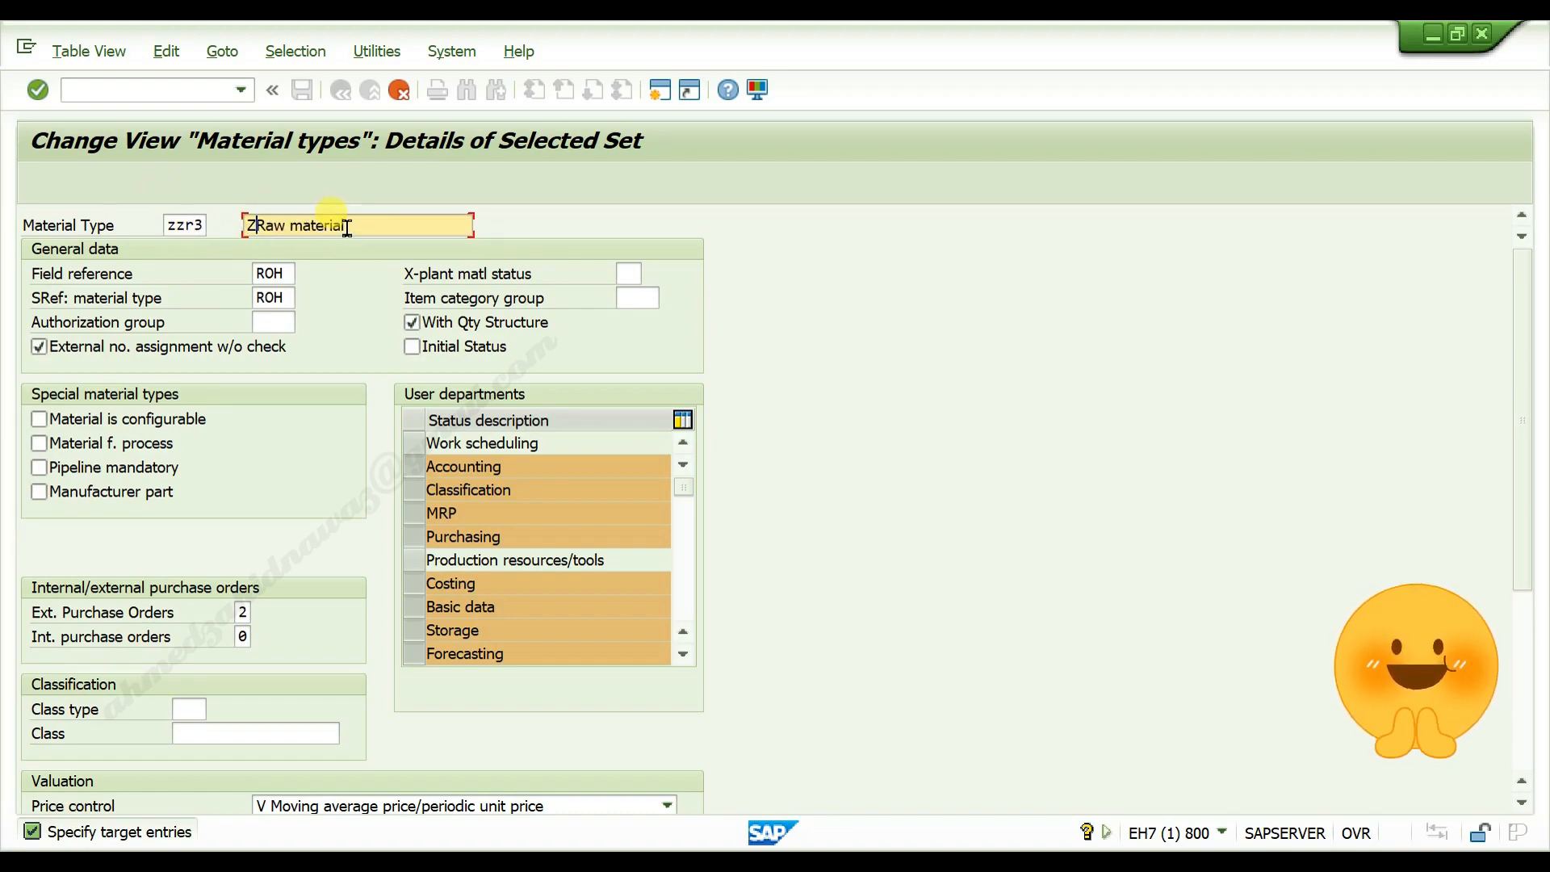
{"action": "type", "text": "R#"}
{"action": "type", "text": "3"}
- Confirm the copy so ZZR3 is created with its 282 dependent entries
{"action": "key", "text": "Return"}
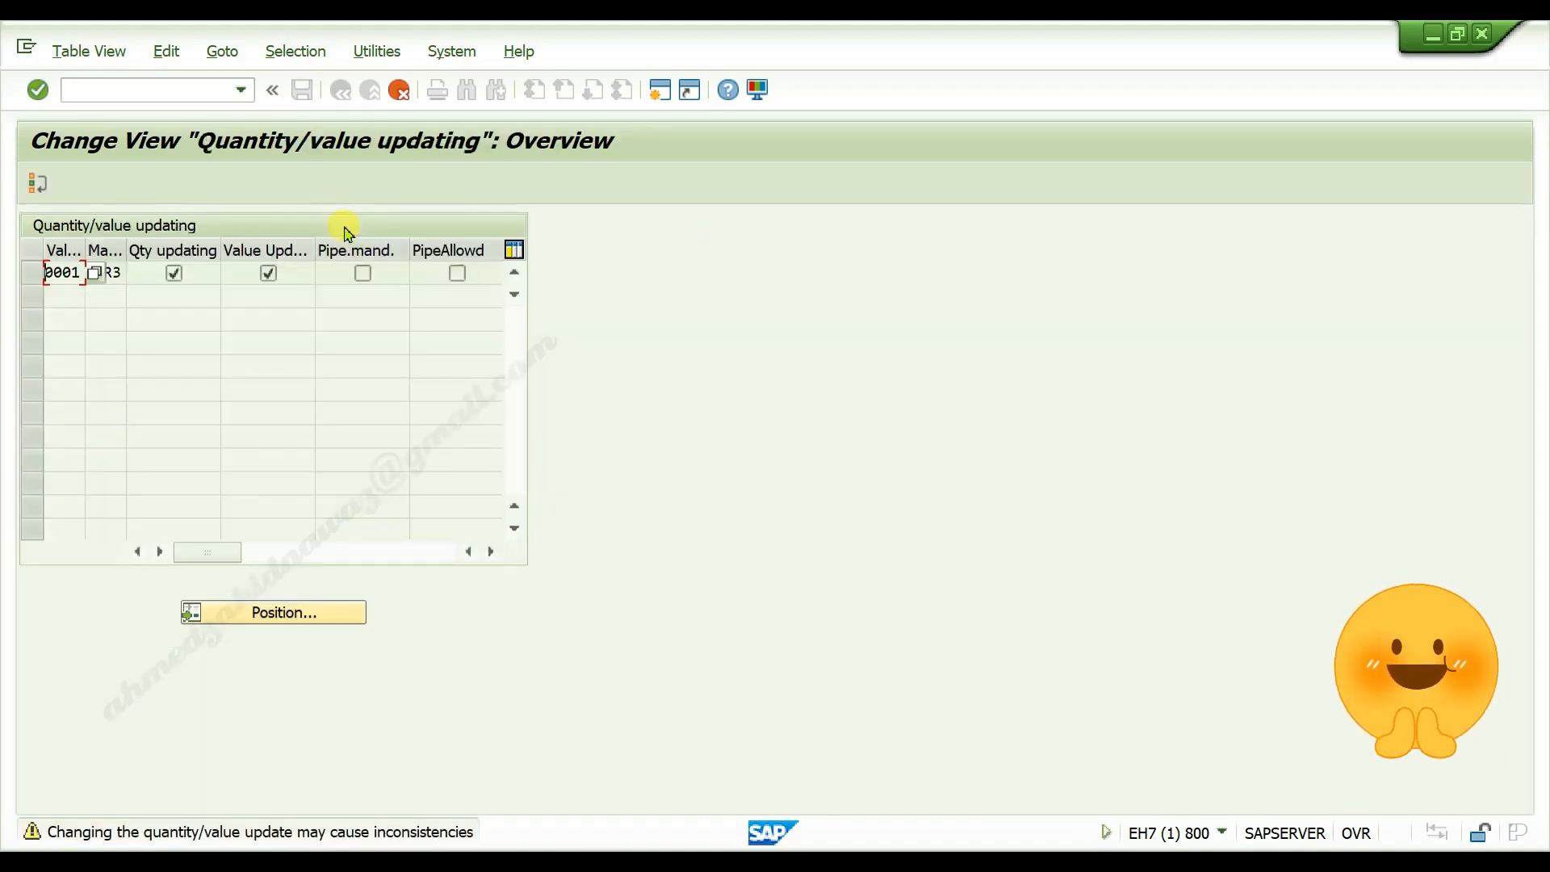
{"action": "key", "text": "Return"}
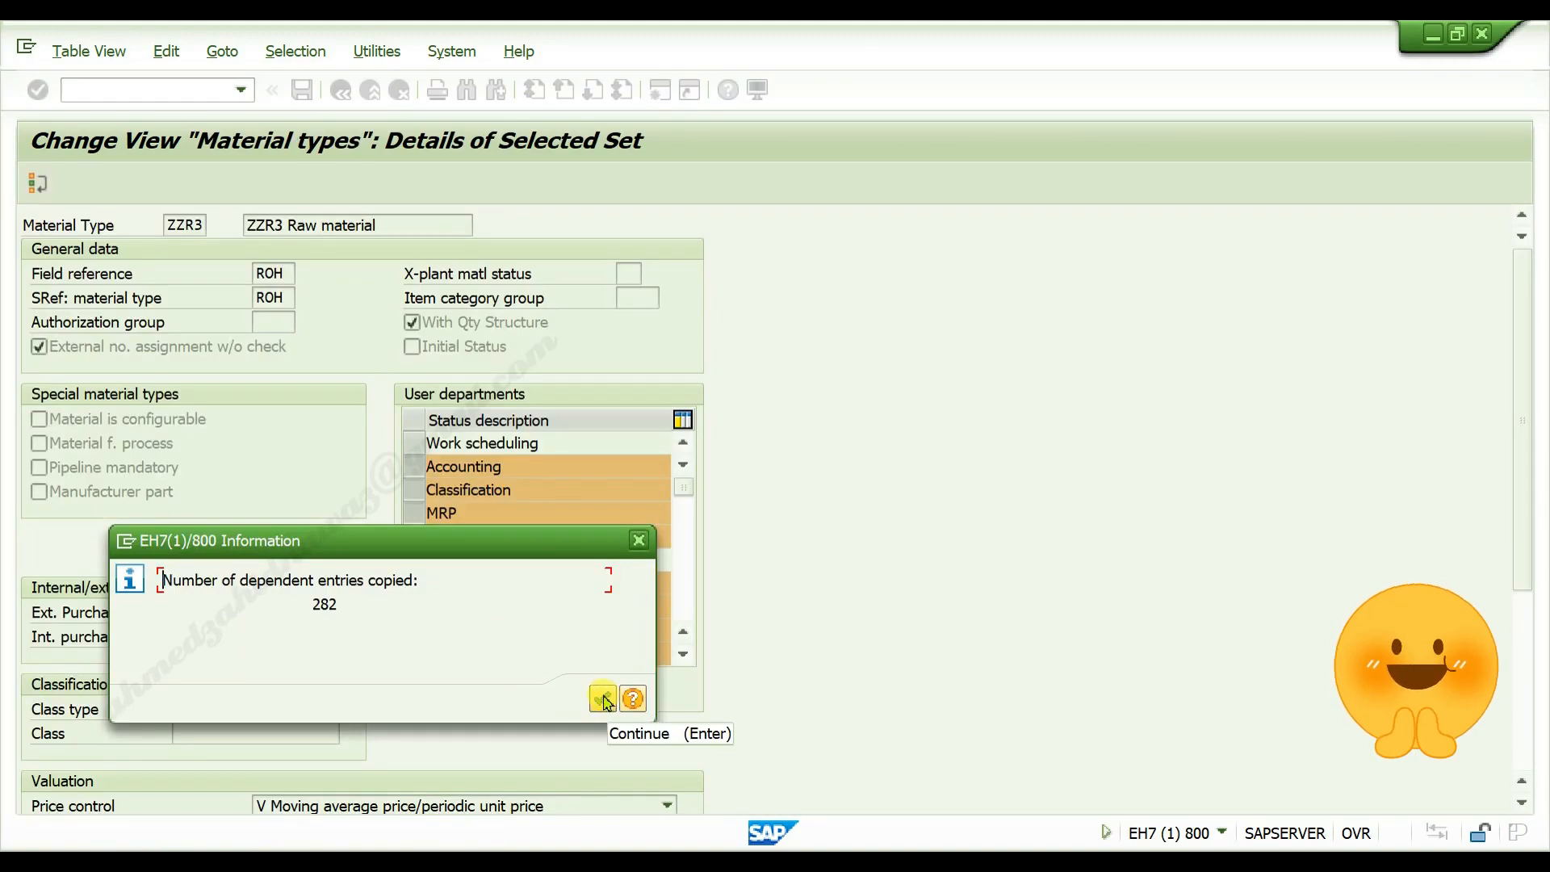
{"action": "left_click", "coordinate": [604, 701]}
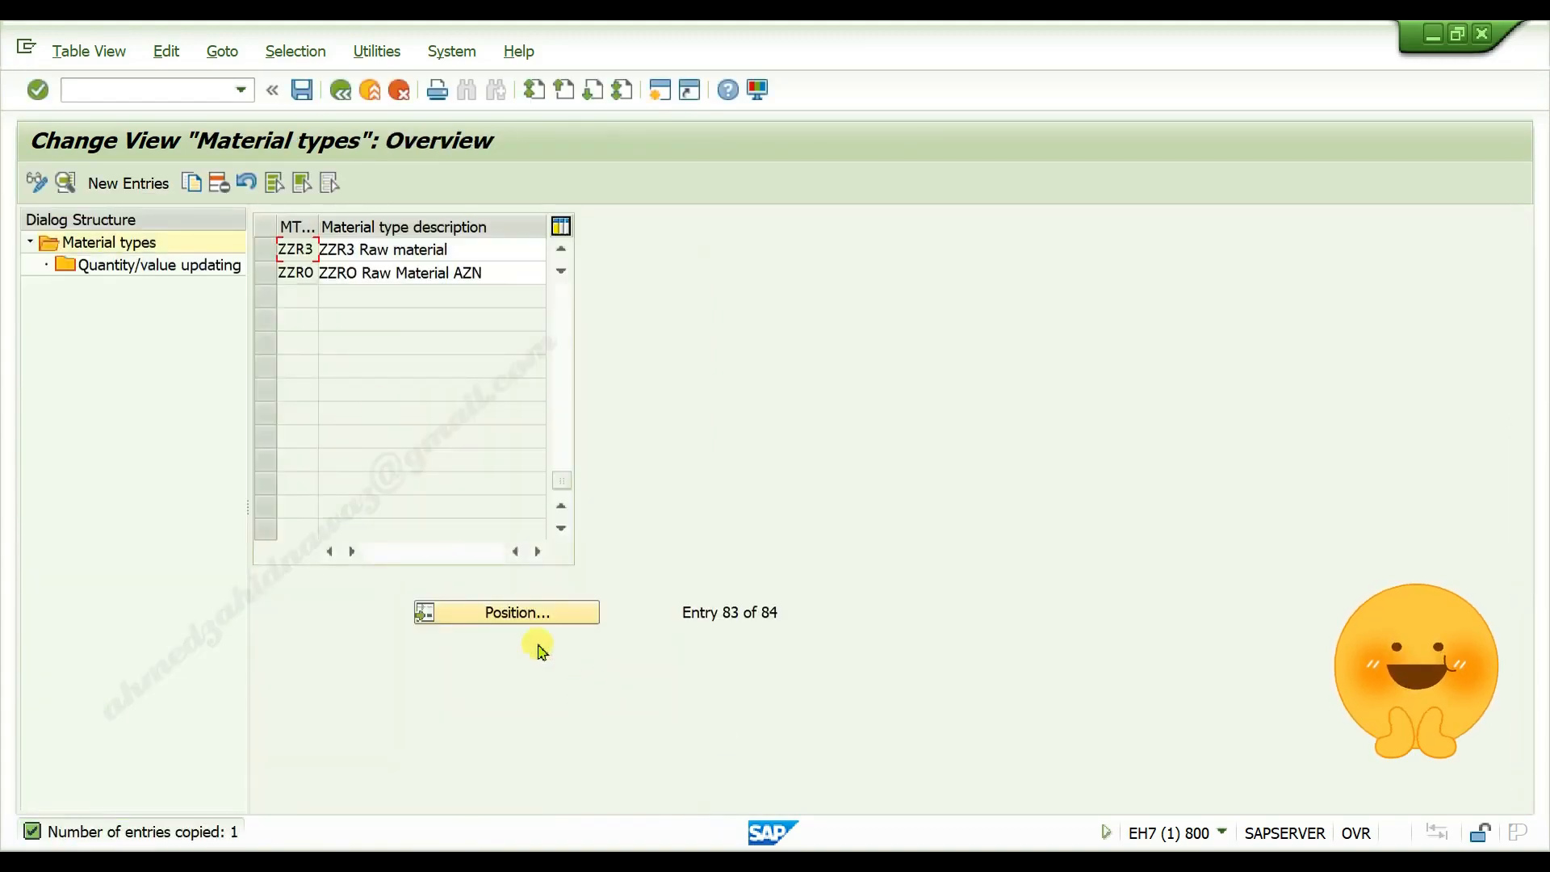
- Save the new ZZR3 material type under customizing request EH7K900095
{"action": "left_click", "coordinate": [303, 89]}
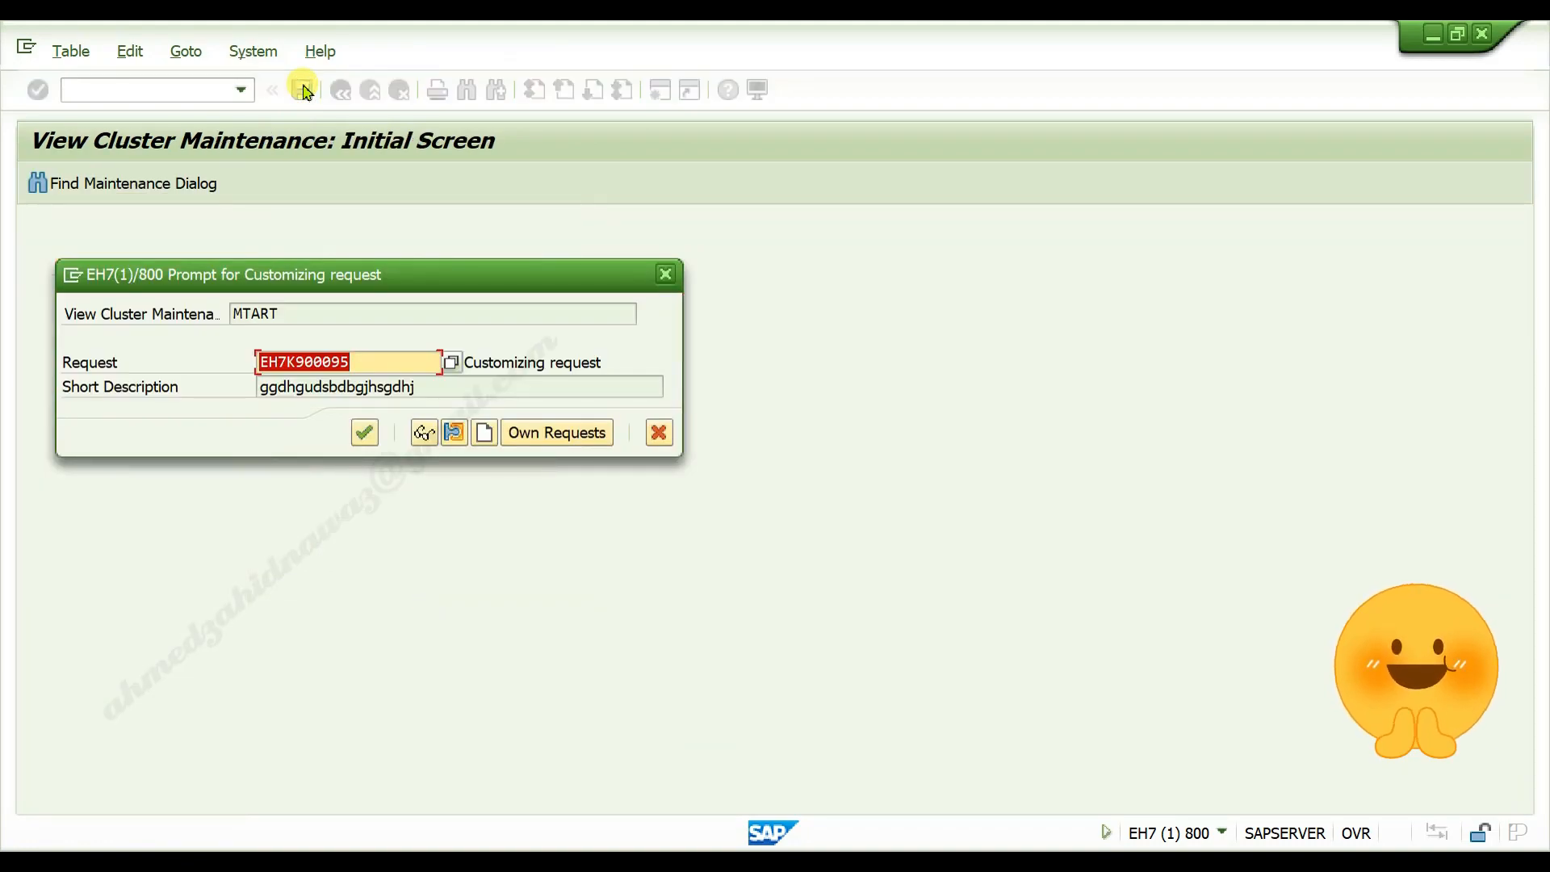
{"action": "left_click", "coordinate": [365, 434]}
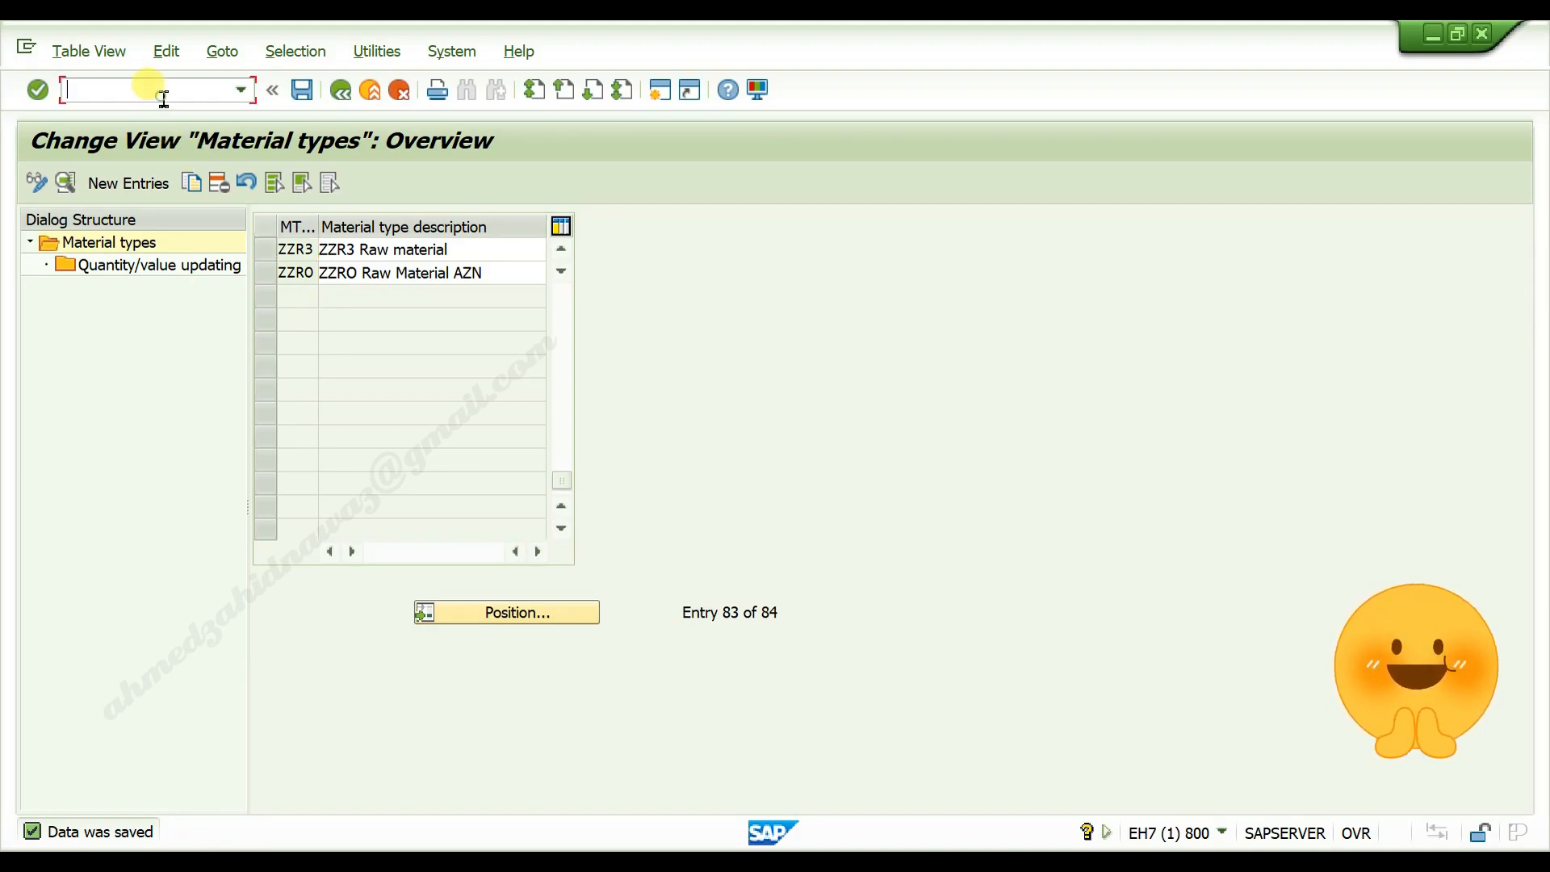
- Return to the main menu and relaunch OMS2, now listing 84 material types
{"action": "left_click", "coordinate": [343, 90]}
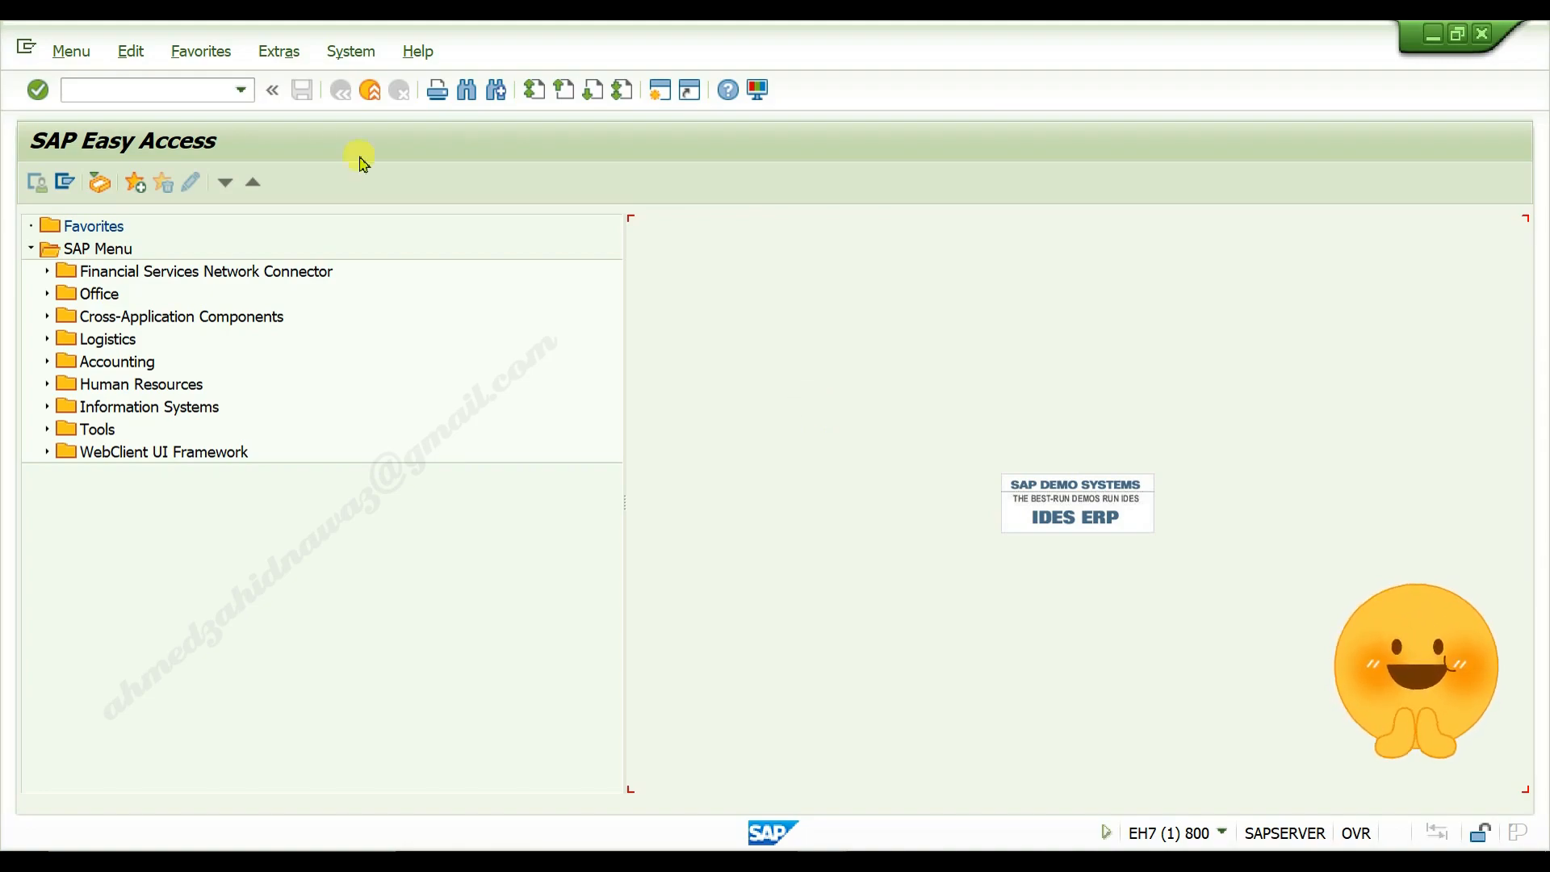
{"action": "left_click", "coordinate": [148, 92]}
{"action": "type", "text": "o"}
{"action": "type", "text": "ms2"}
{"action": "key", "text": "Return"}
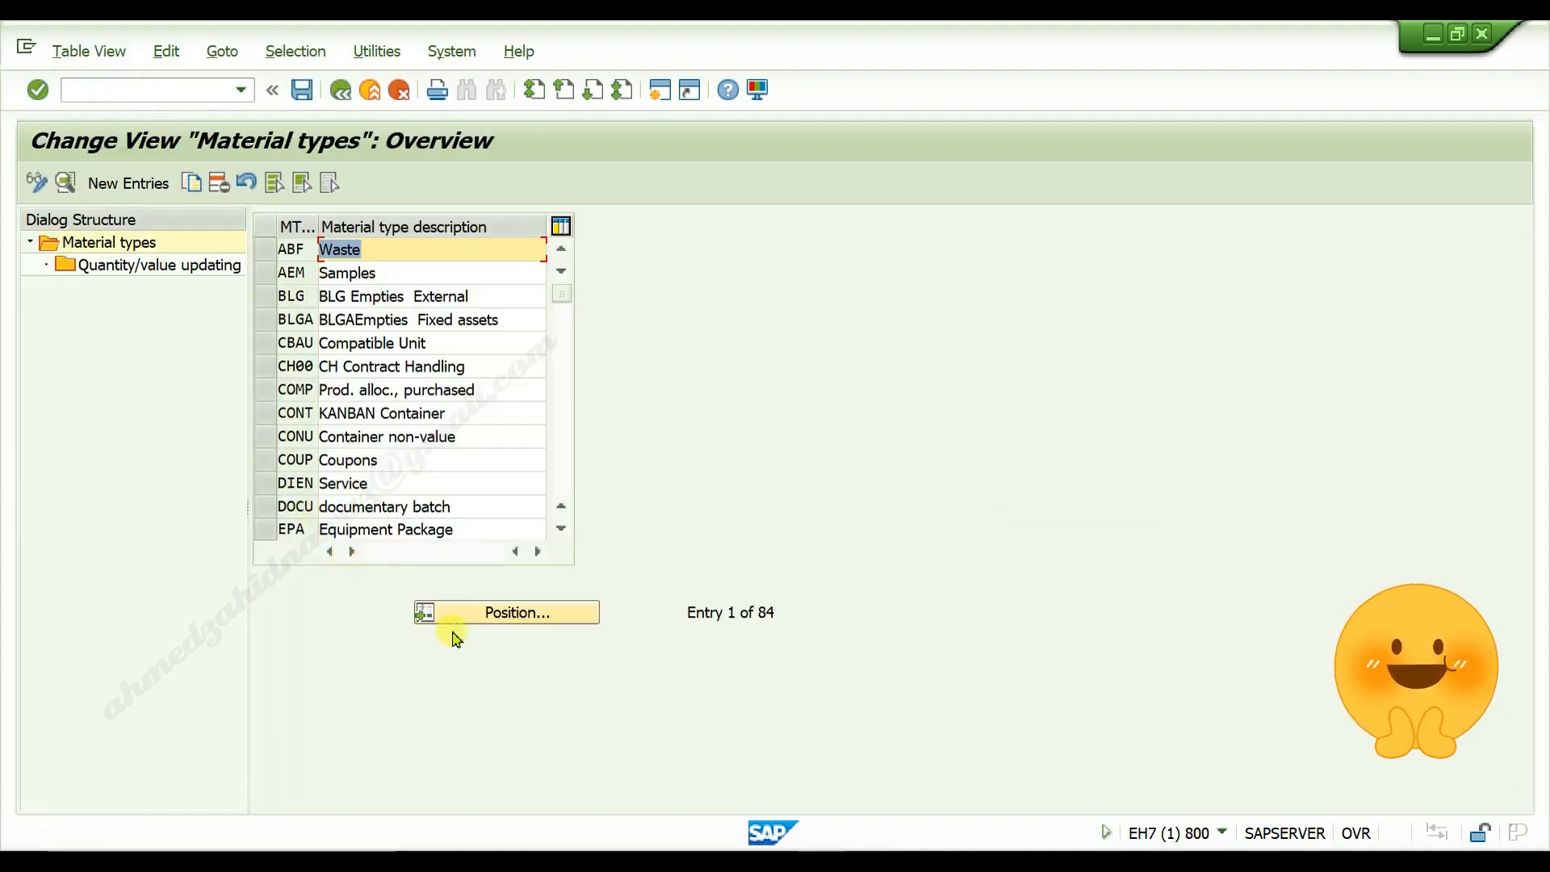
- Use Position... to jump the list to the saved ZZR3 Raw material entry
{"action": "left_click", "coordinate": [517, 612]}
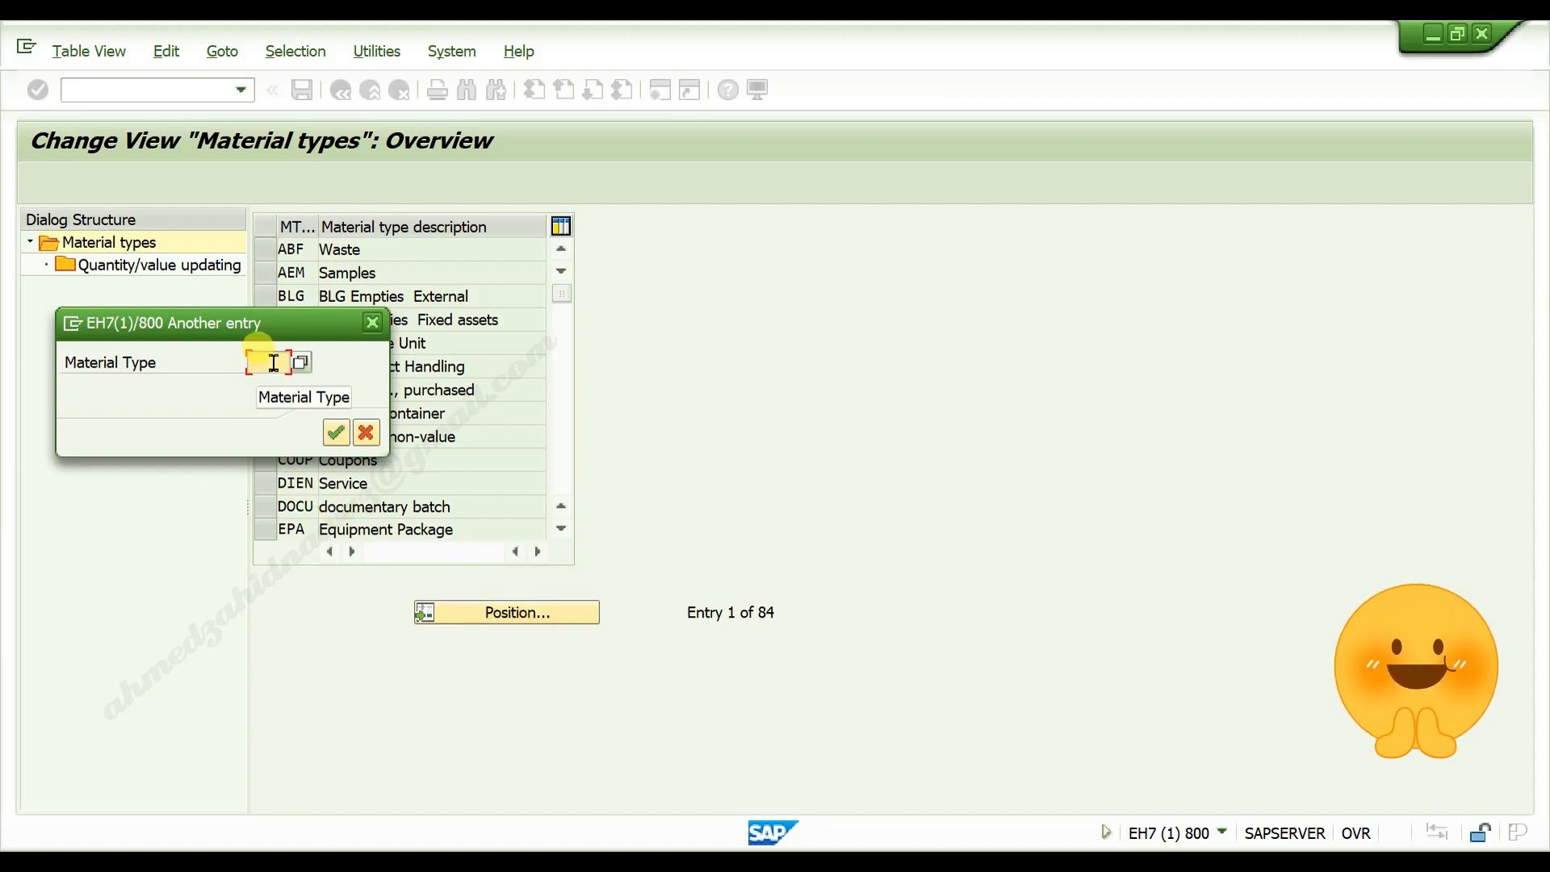
{"action": "type", "text": "zz"}
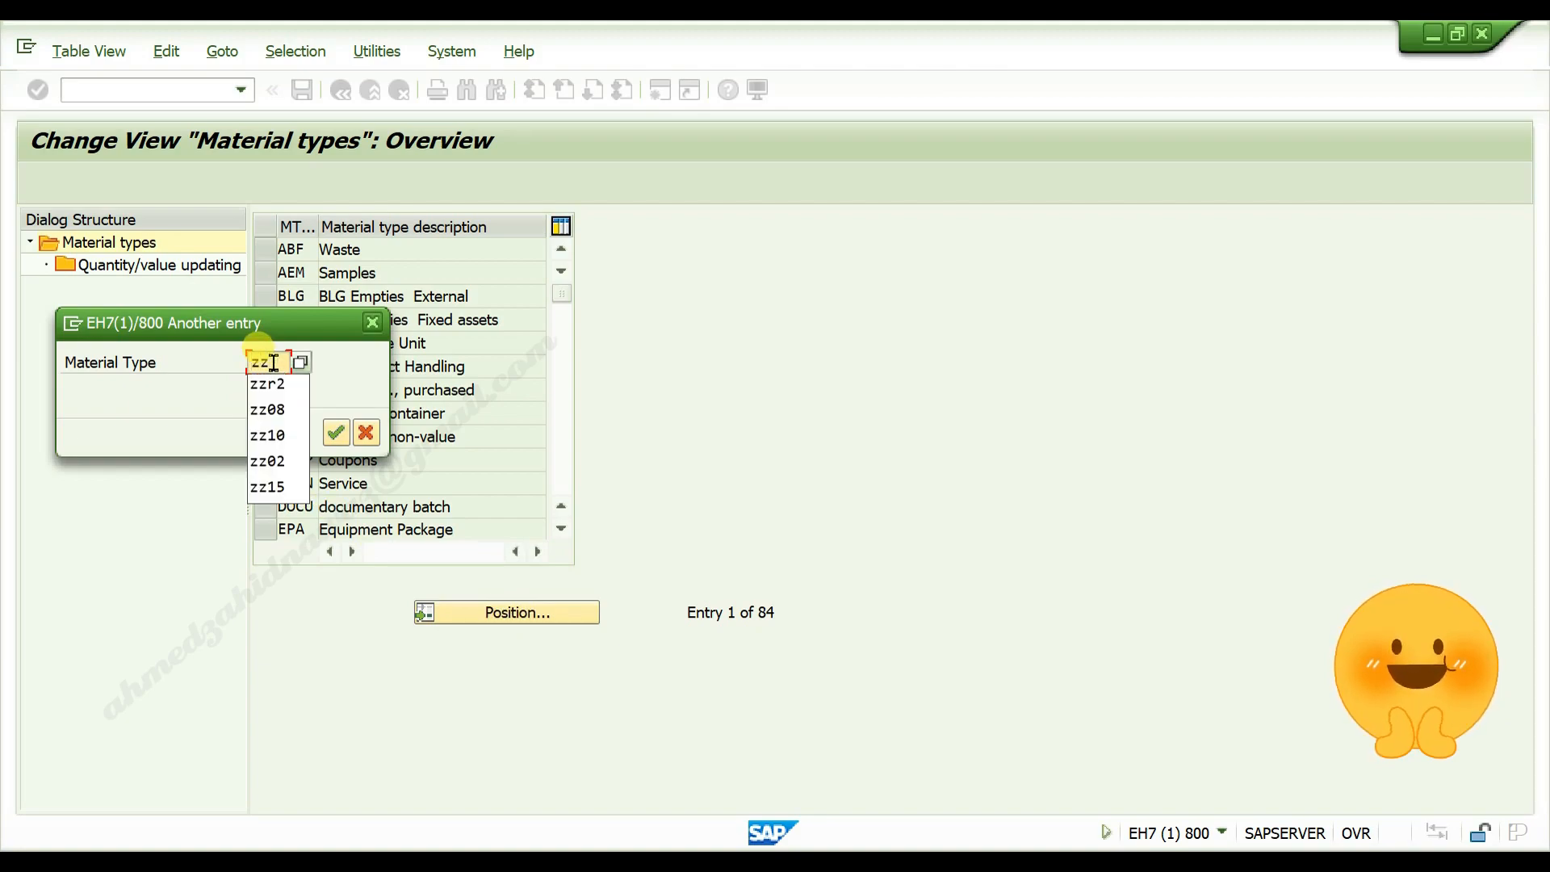
{"action": "type", "text": "r3"}
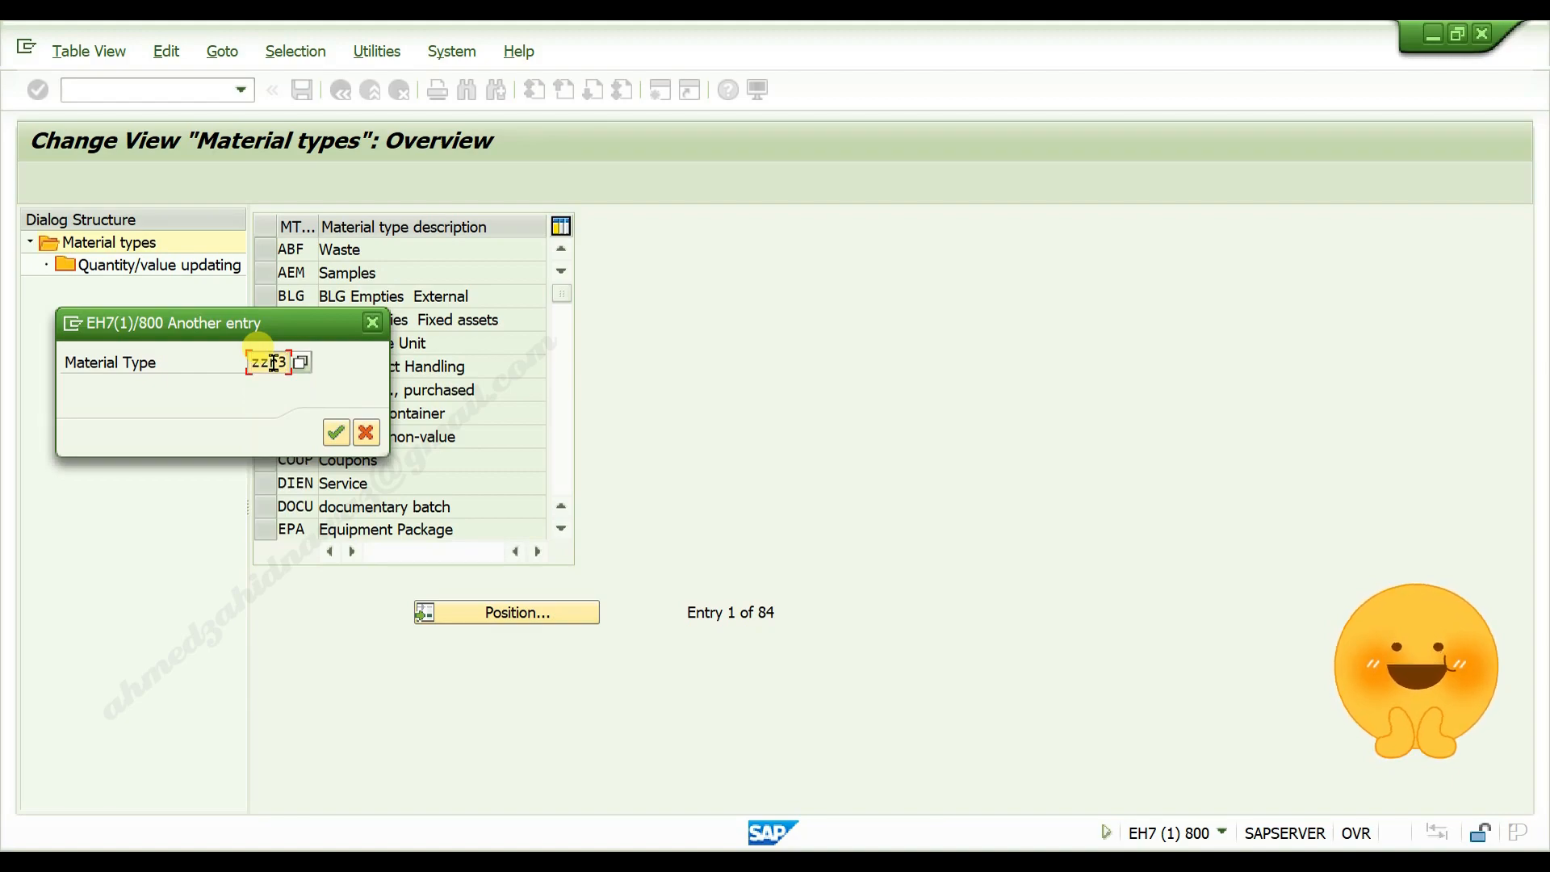
{"action": "key", "text": "Return"}
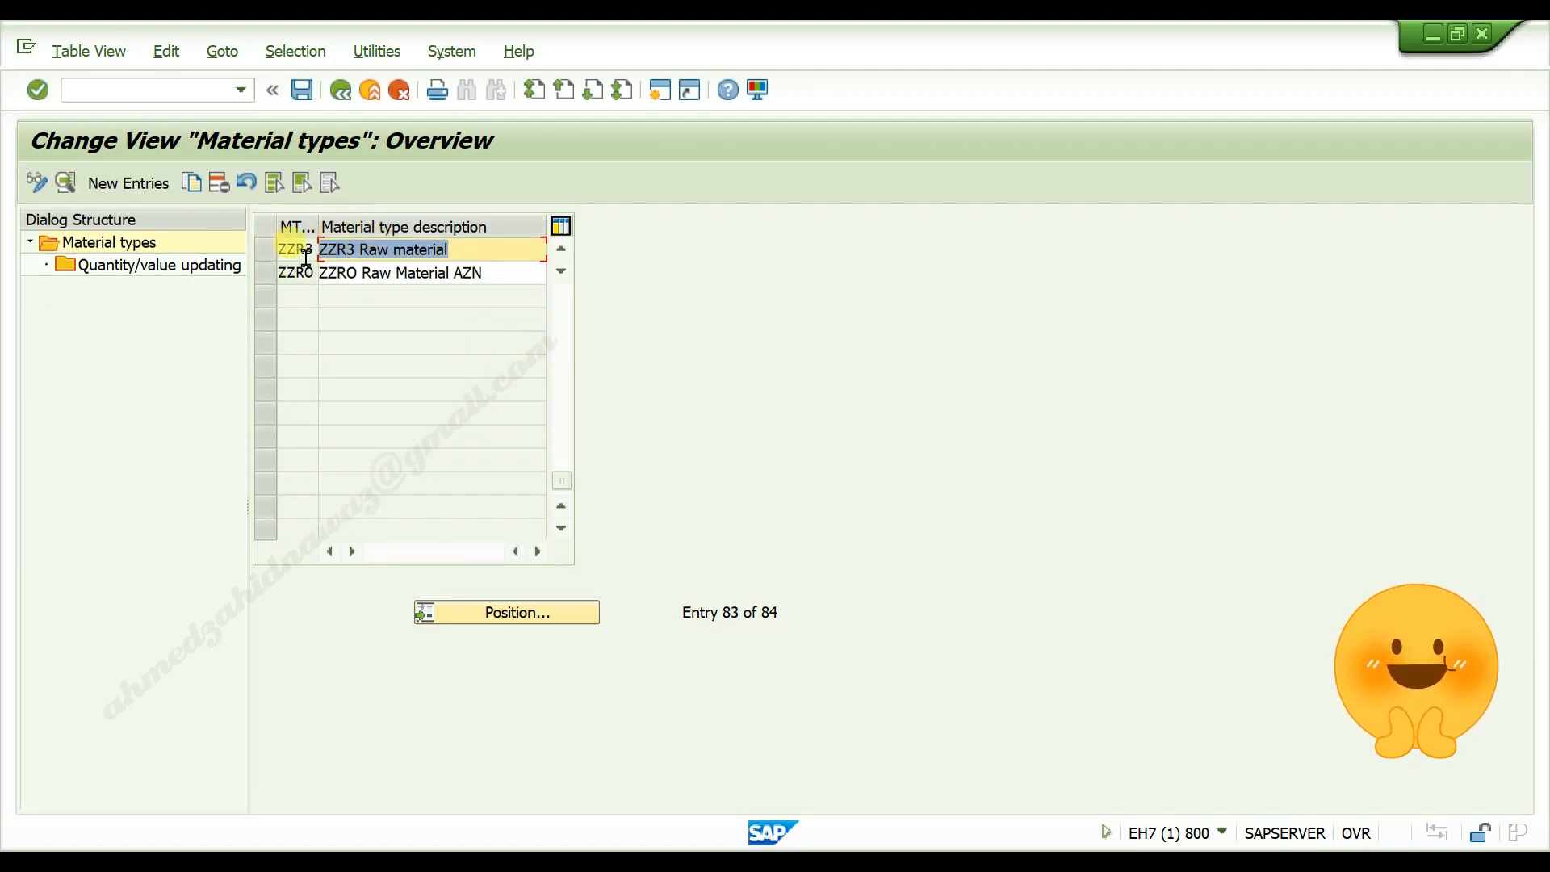
- Open the details of material type ZZR3, showing field reference ROH
{"action": "left_click", "coordinate": [292, 250]}
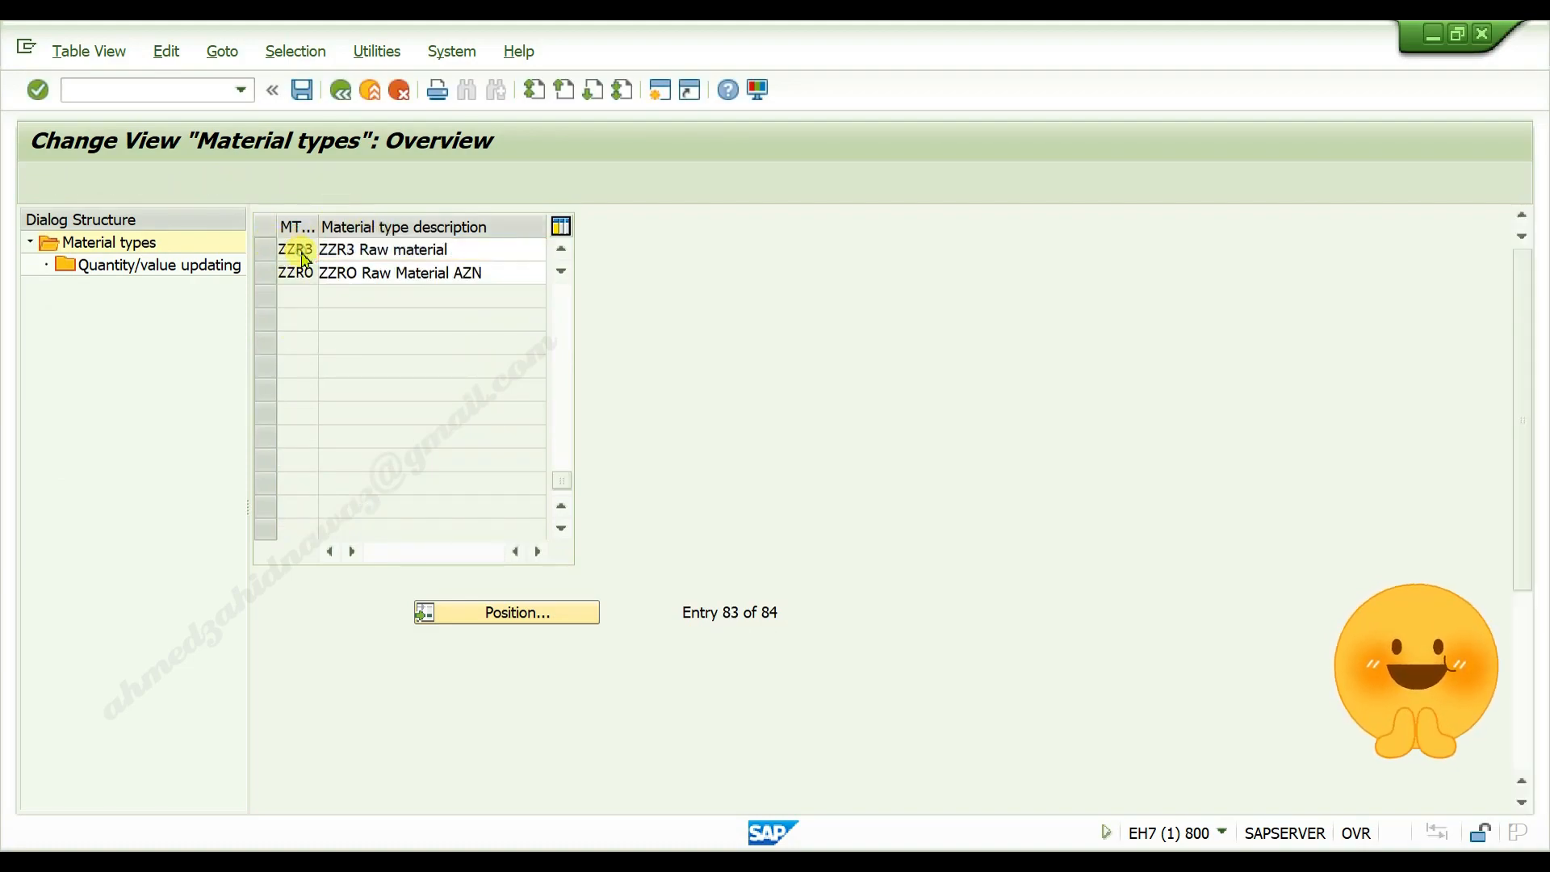
{"action": "double_click", "coordinate": [296, 250]}
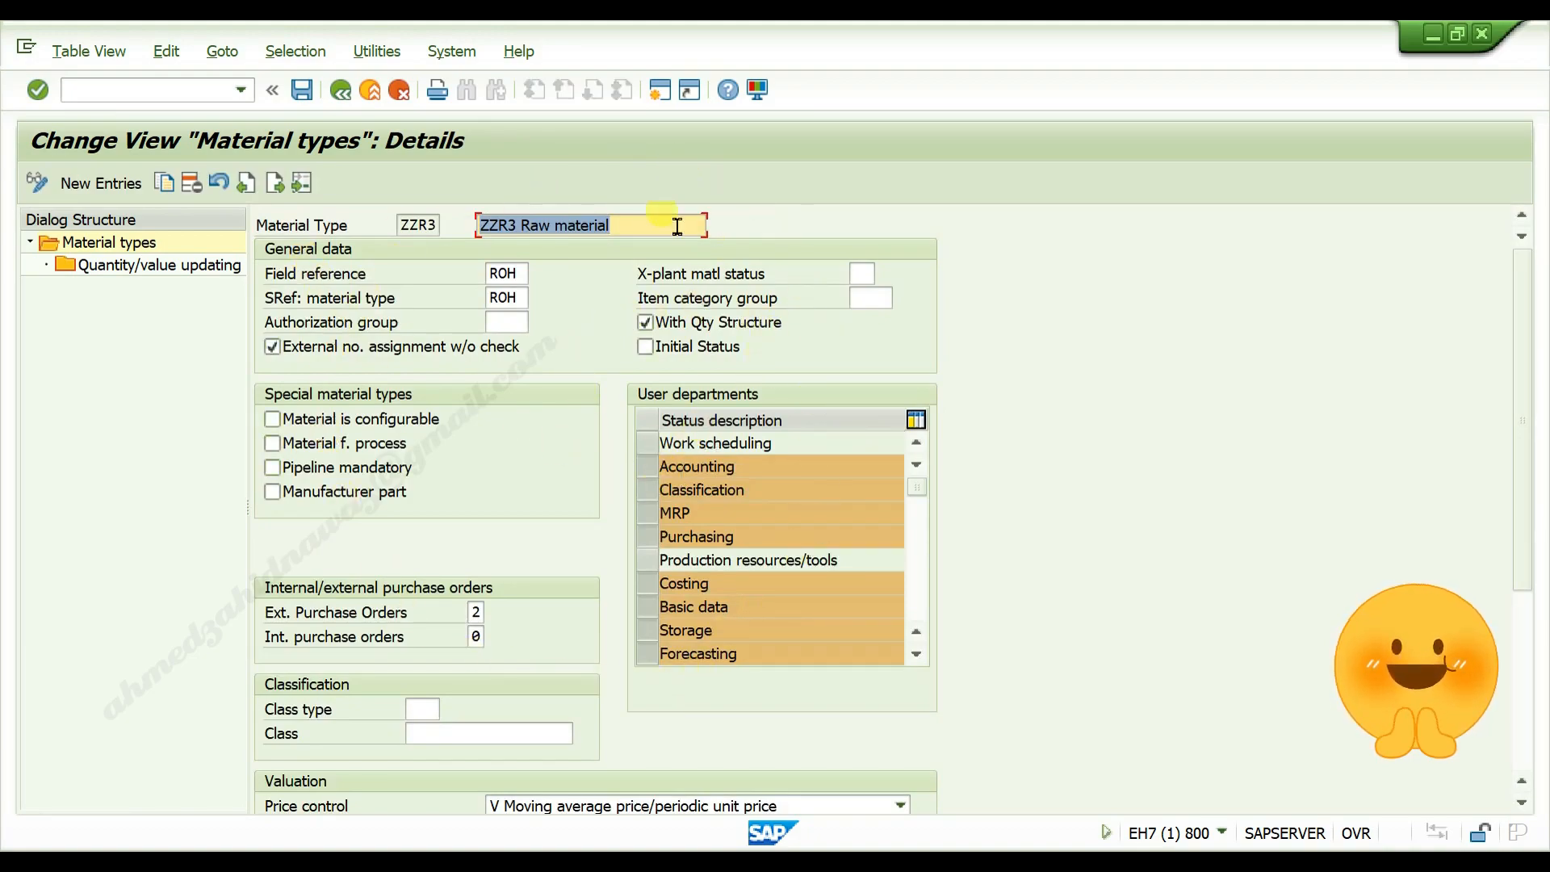
{"action": "scroll", "coordinate": [542, 490], "scroll_direction": "down", "scroll_amount": 4}
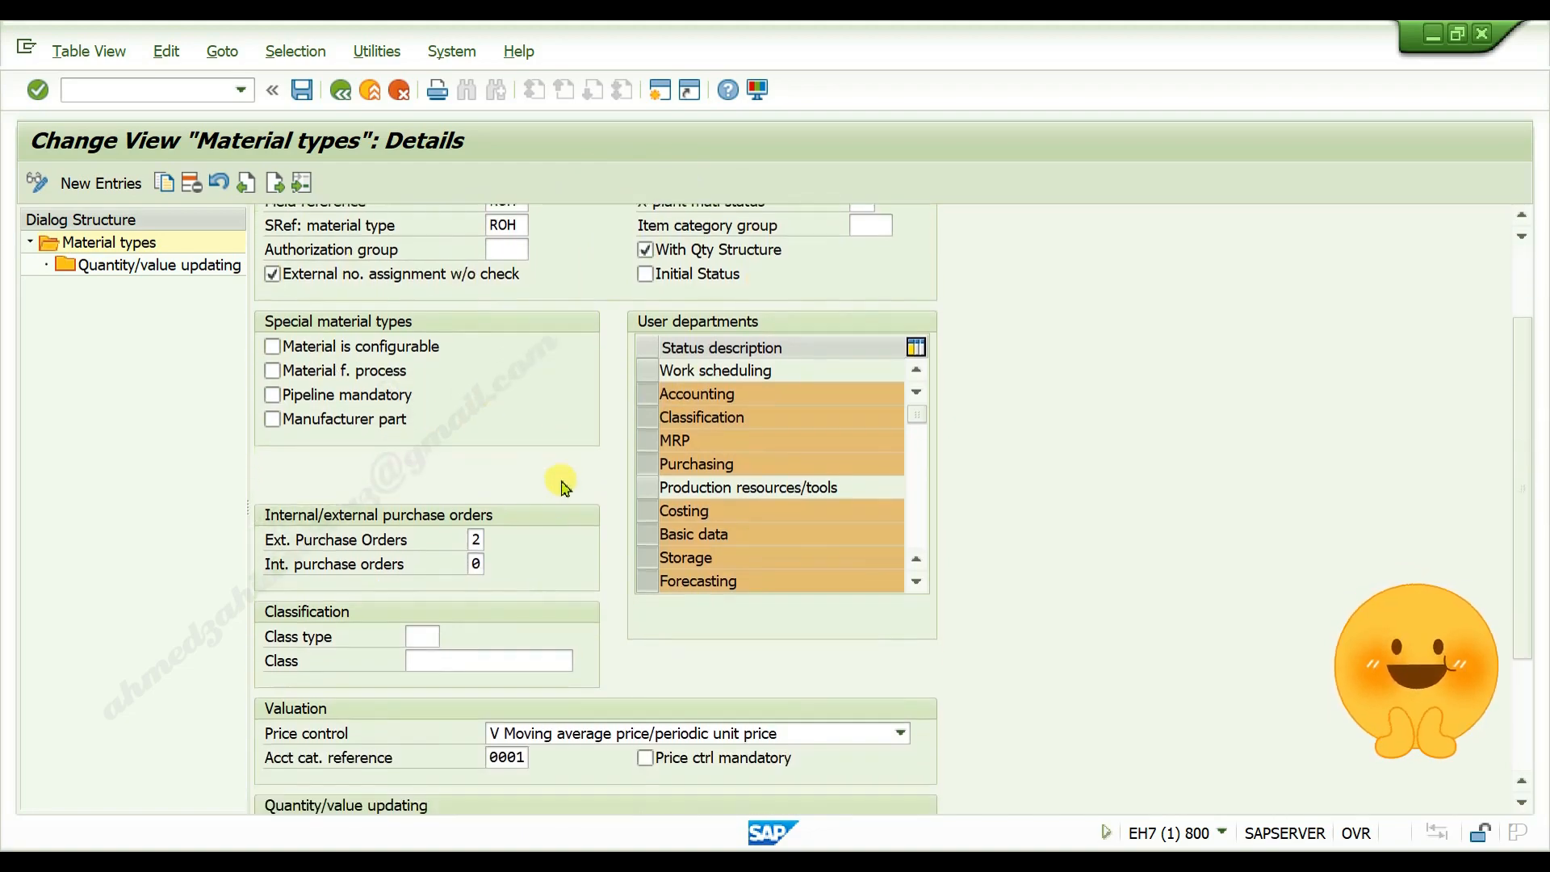
{"action": "scroll", "coordinate": [580, 494], "scroll_direction": "up", "scroll_amount": 4}
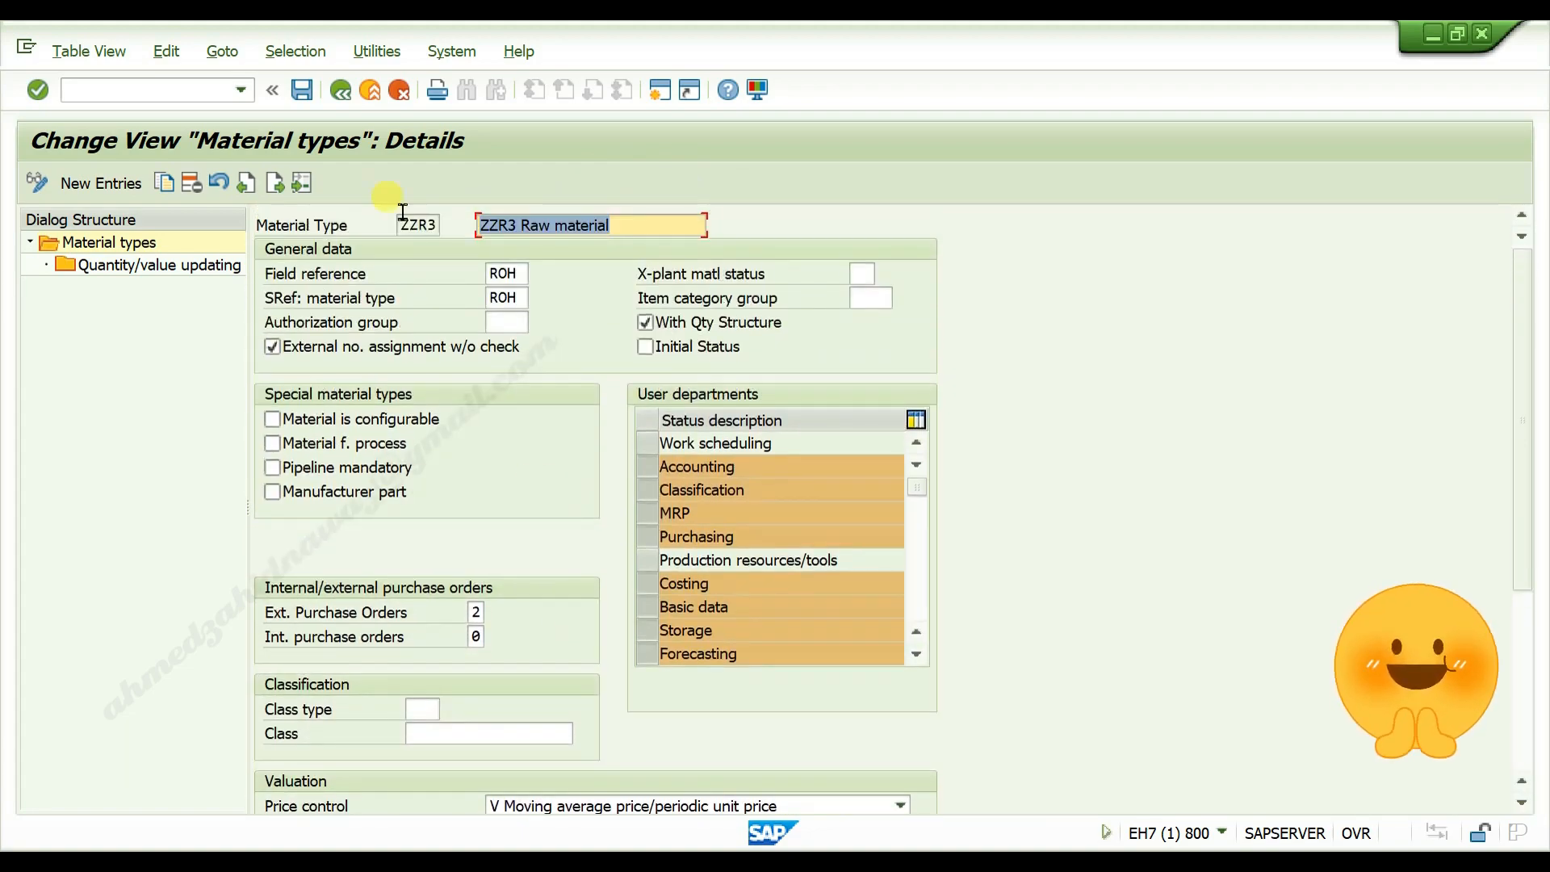